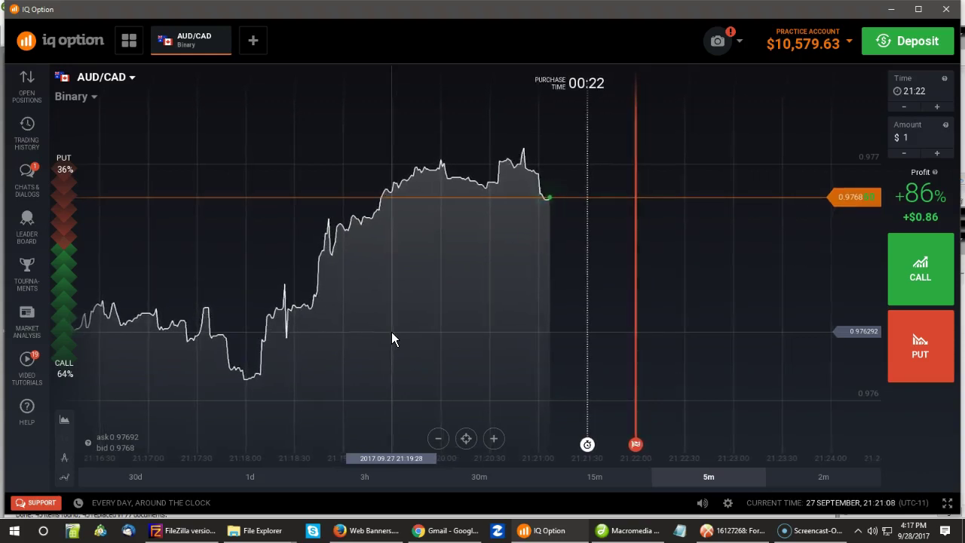
Maximize the IQ Option window showing the AUD/CAD practice chart.
left_click(918, 9)
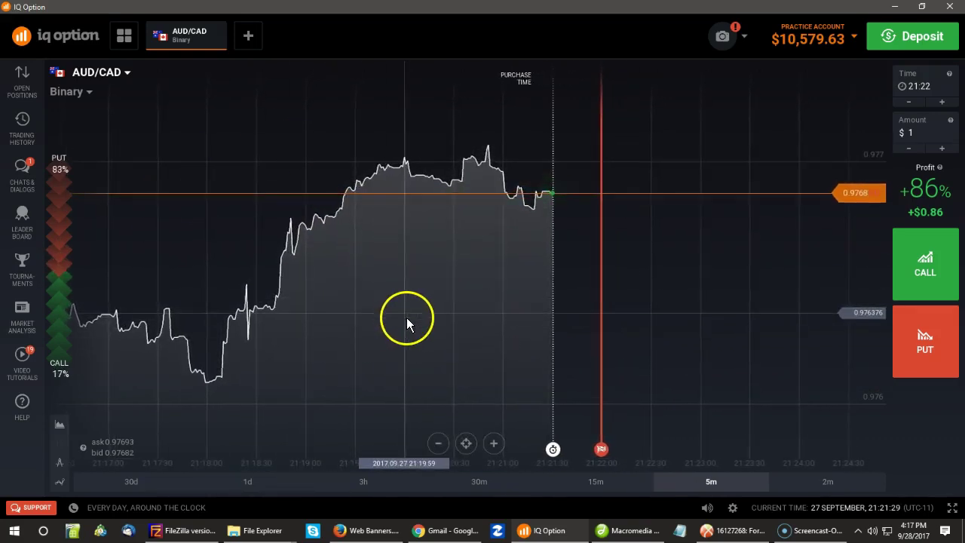
In the platform settings, apply the gray theme and set the interface scale to 80%.
left_click(732, 509)
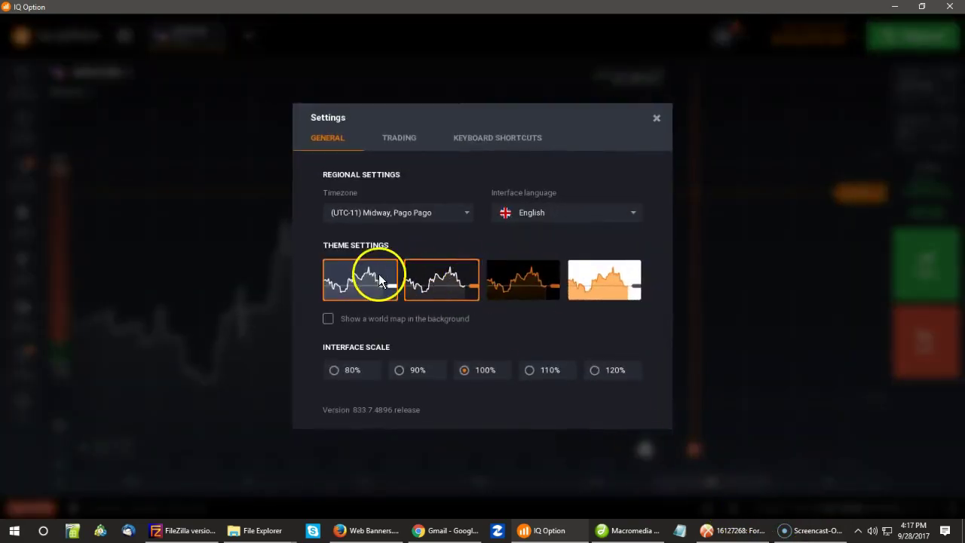
left_click(505, 277)
left_click(456, 279)
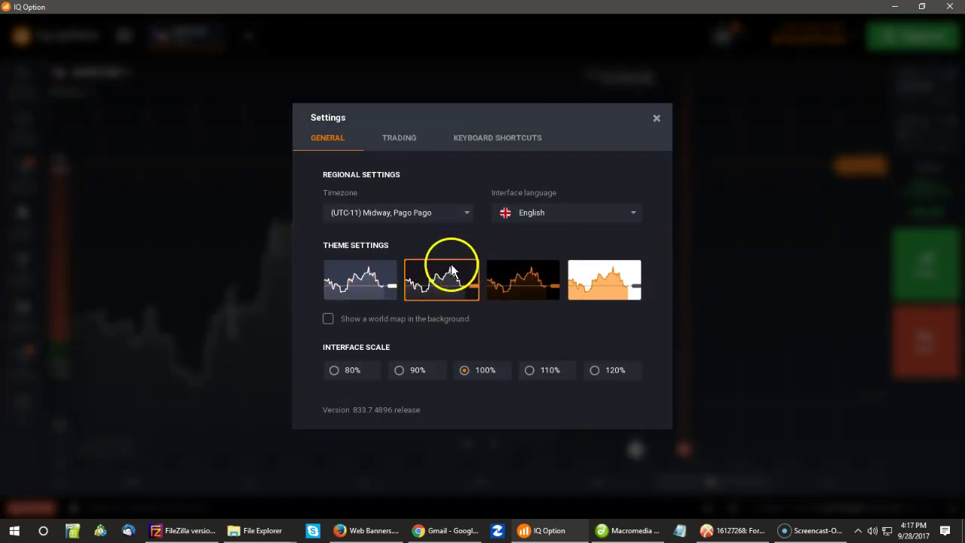
left_click(334, 369)
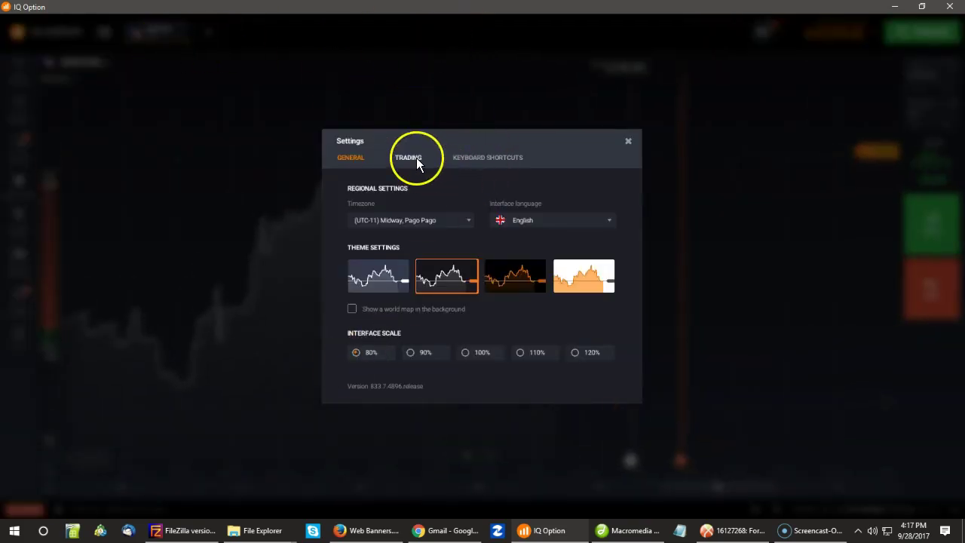
In Trading settings, enable 'Show a dotted line for purchased options' and review the remaining options.
left_click(416, 157)
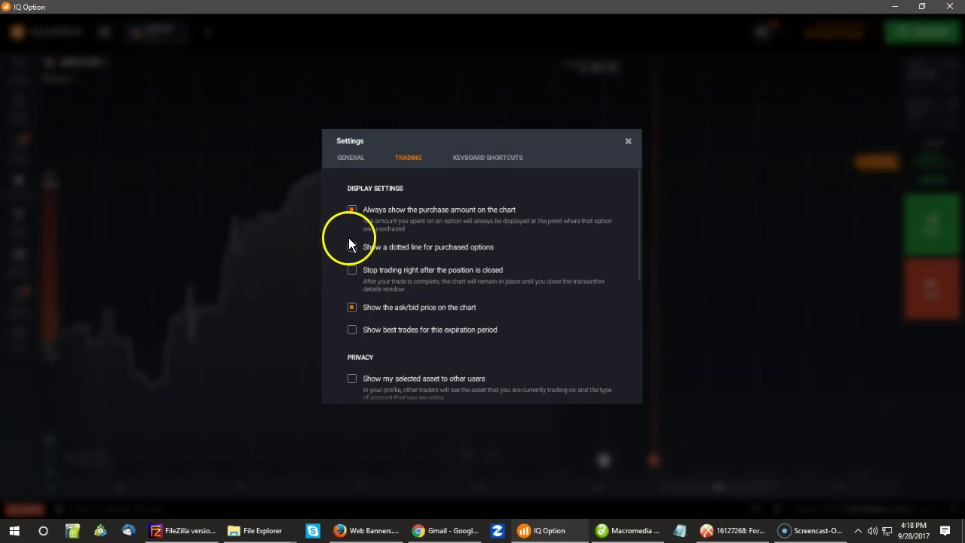
scroll(411, 287, "down", 1)
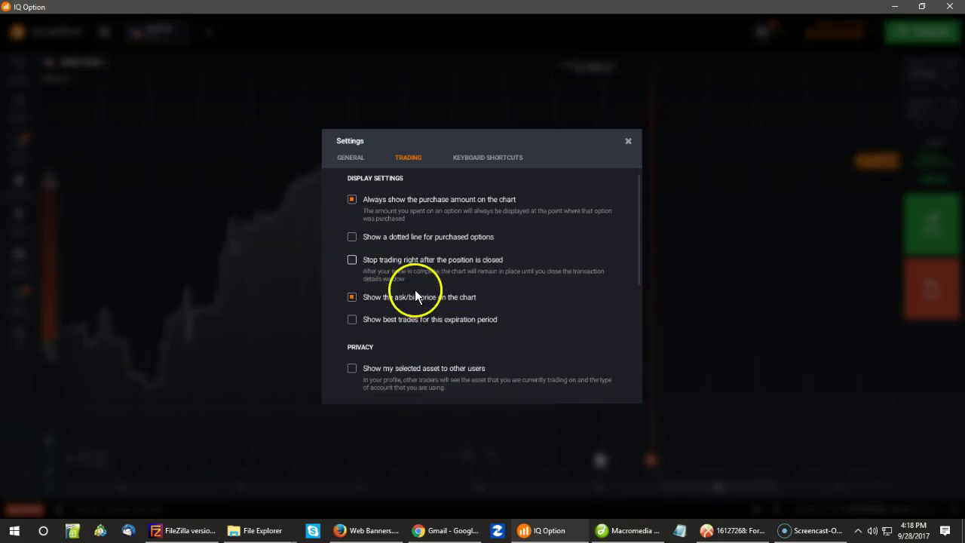
left_click(352, 236)
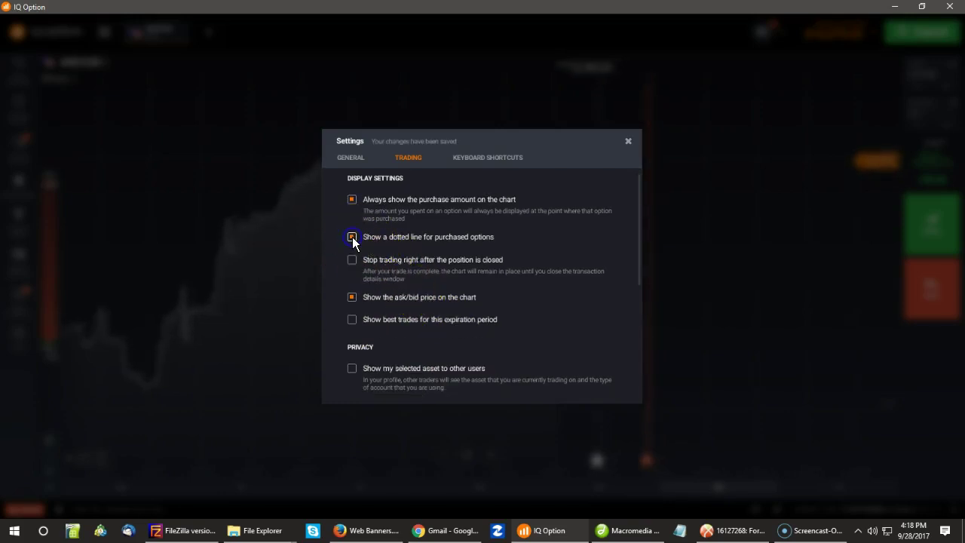
scroll(450, 323, "down", 3)
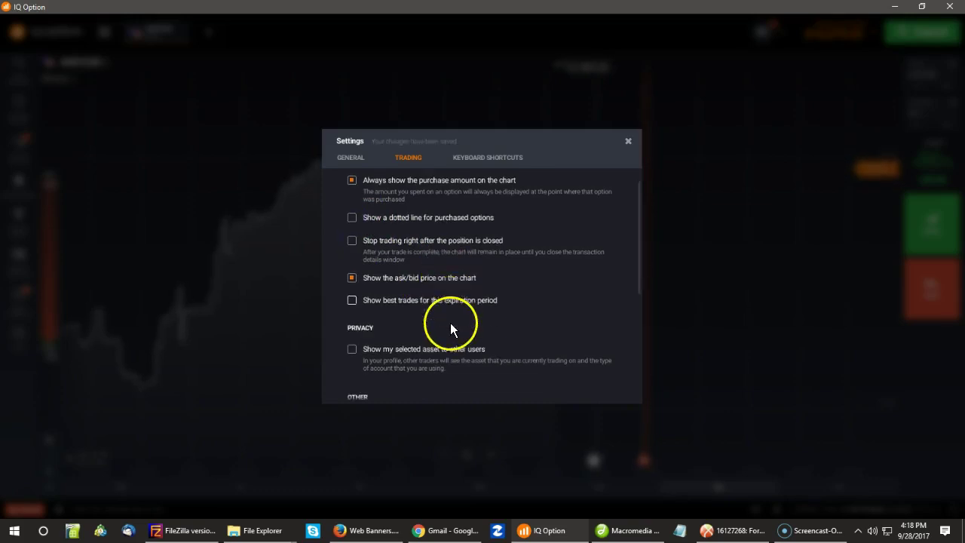
scroll(457, 326, "down", 1)
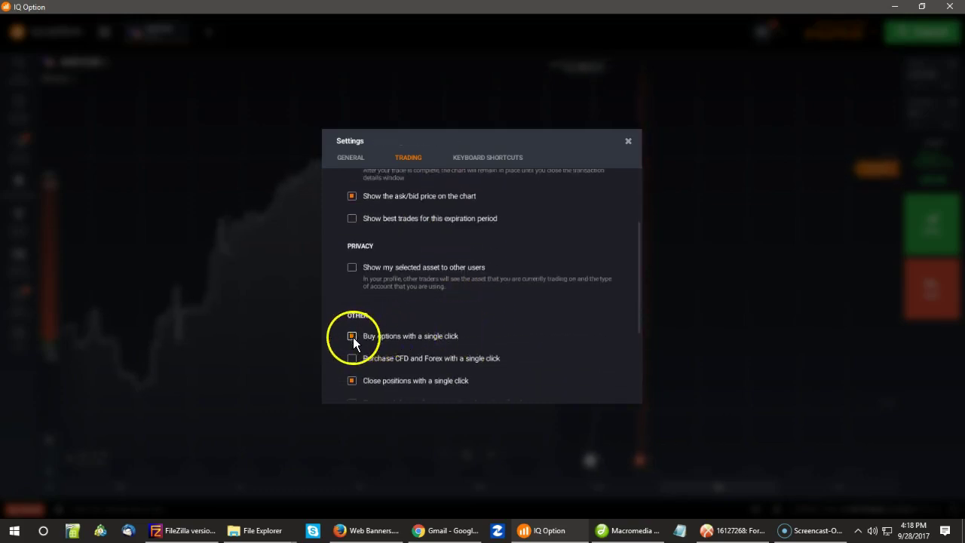
scroll(414, 343, "down", 4)
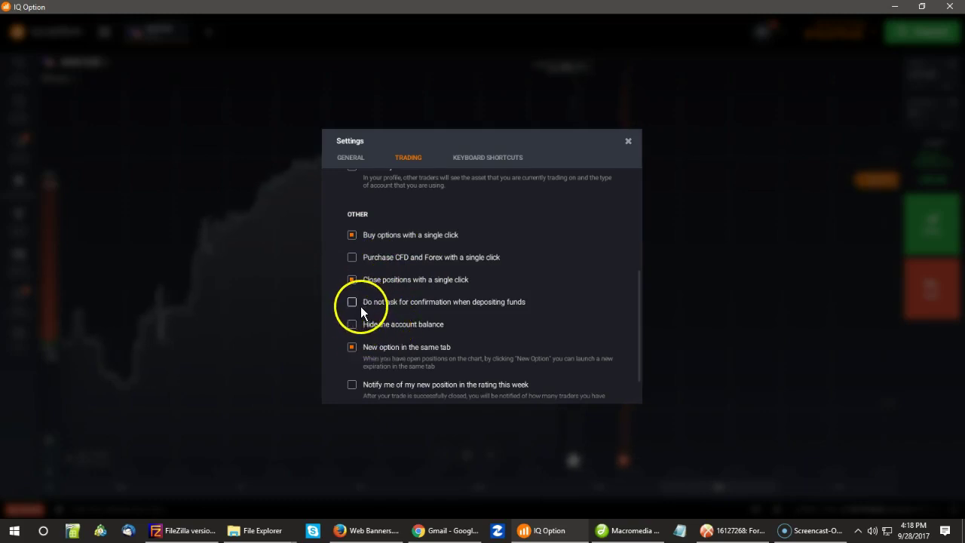
scroll(366, 324, "down", 1)
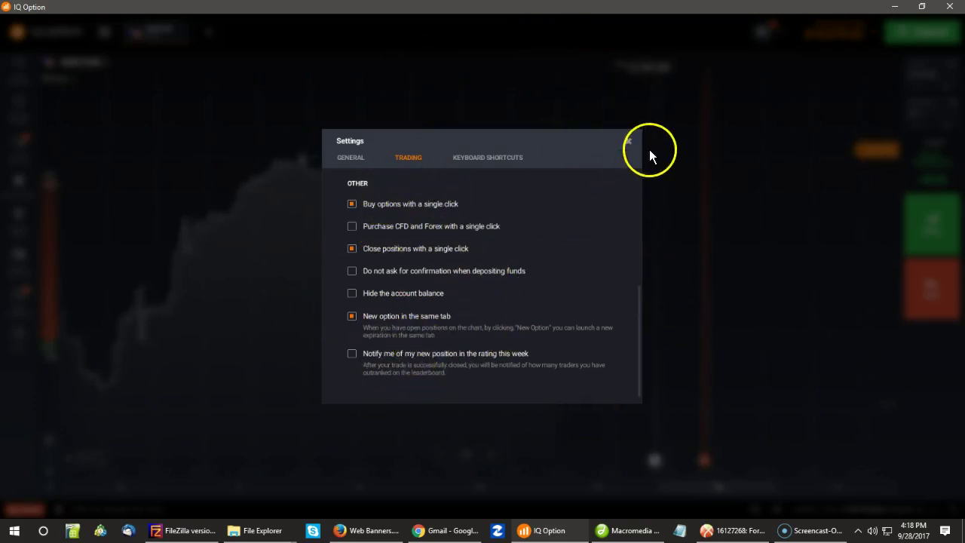
left_click(629, 141)
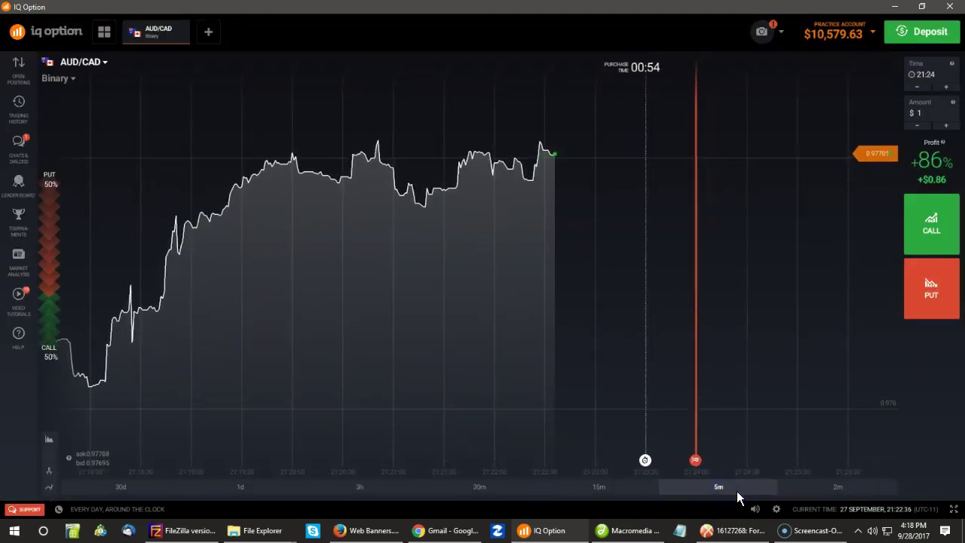
left_click(587, 489)
left_click(502, 488)
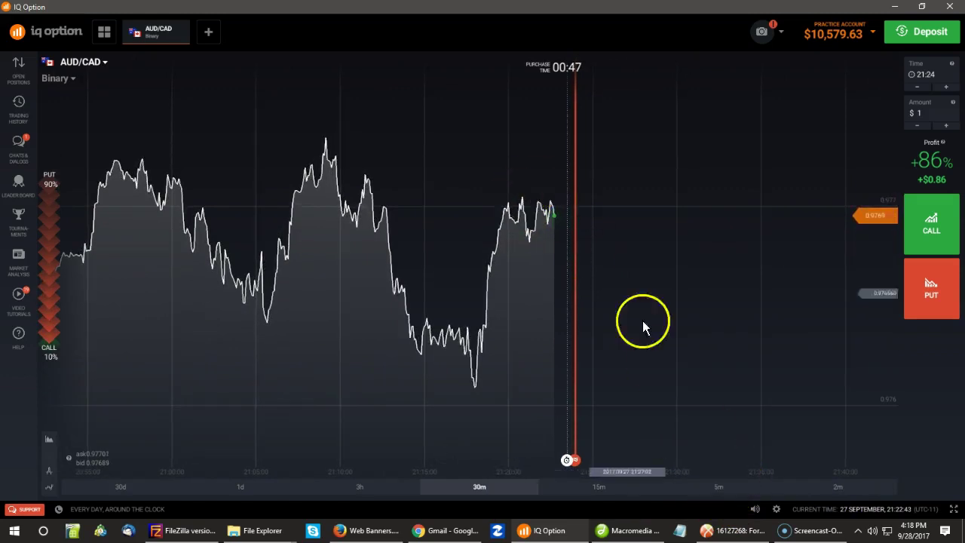
left_click(725, 489)
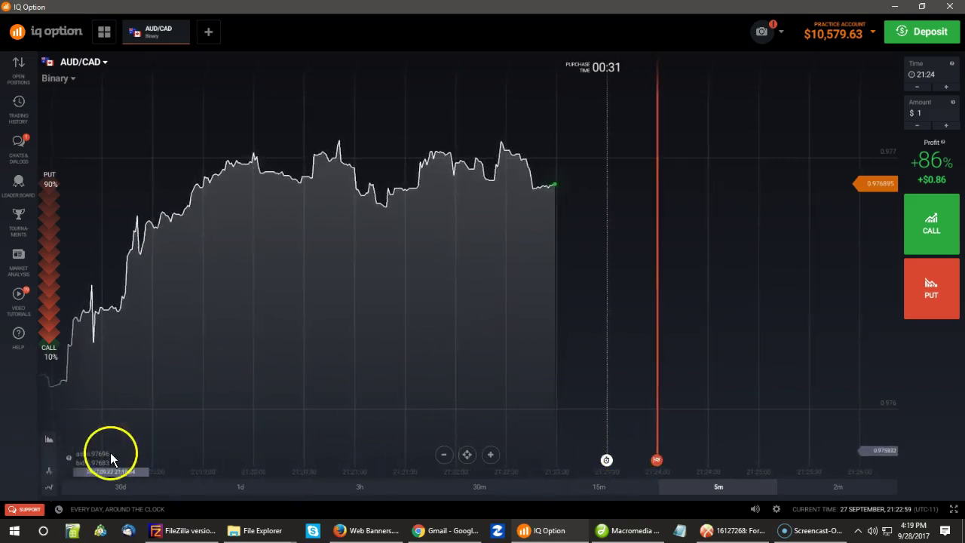
left_click(50, 472)
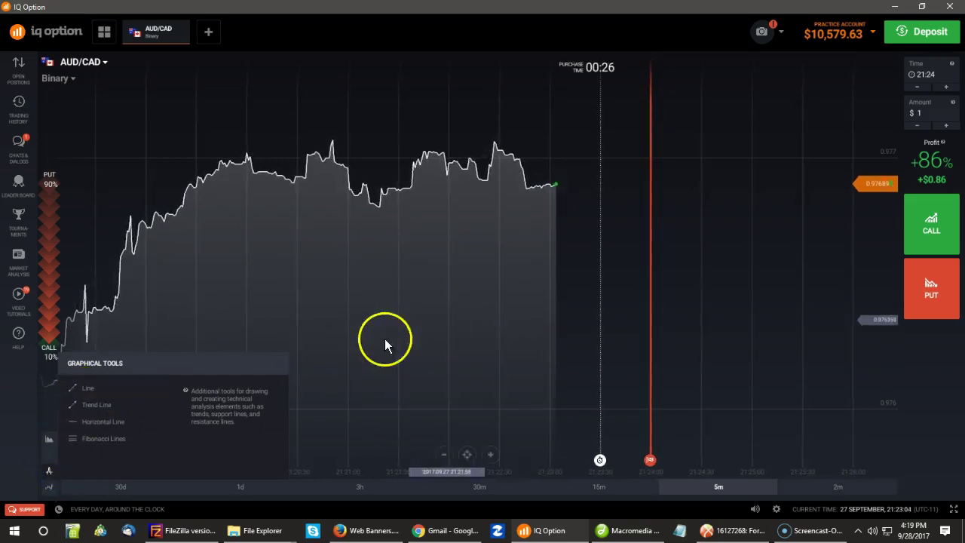
left_click(267, 249)
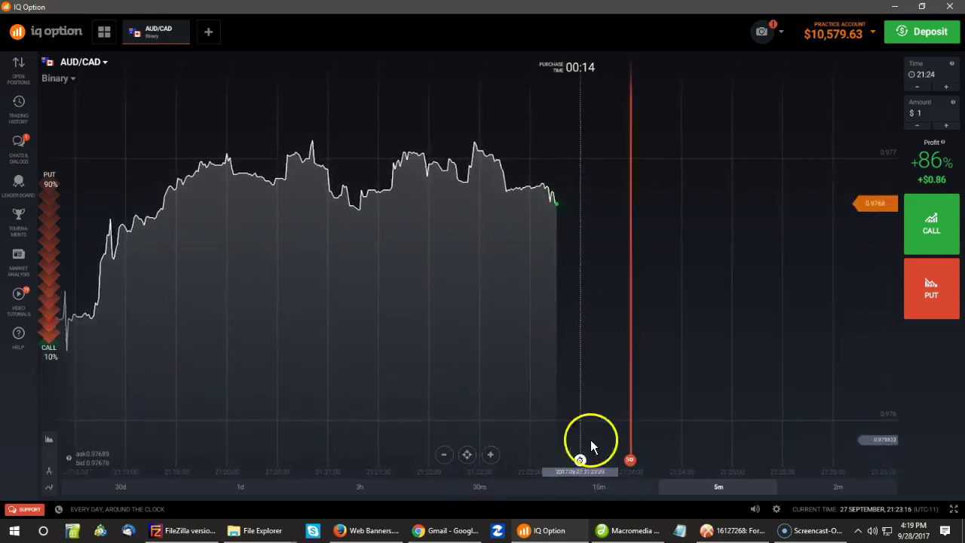
left_click(720, 487)
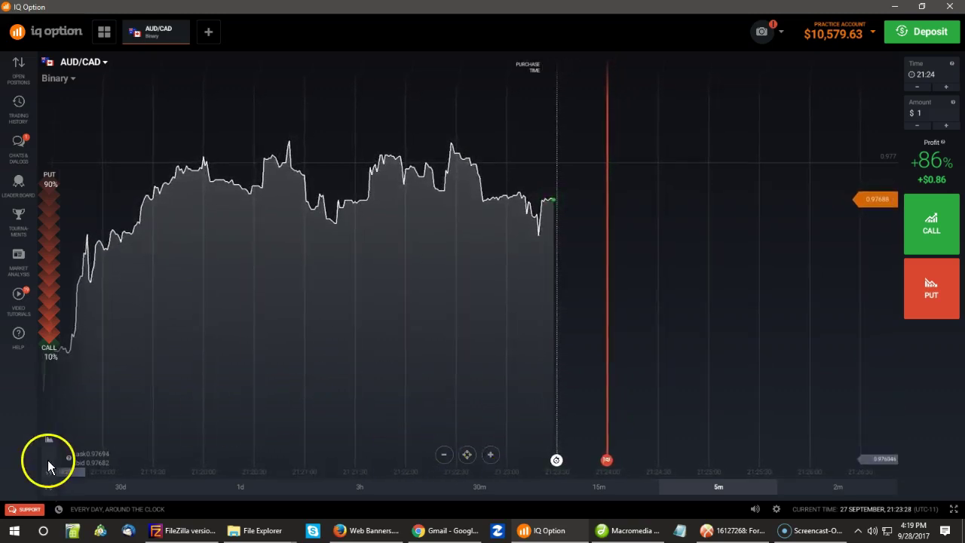
left_click(50, 438)
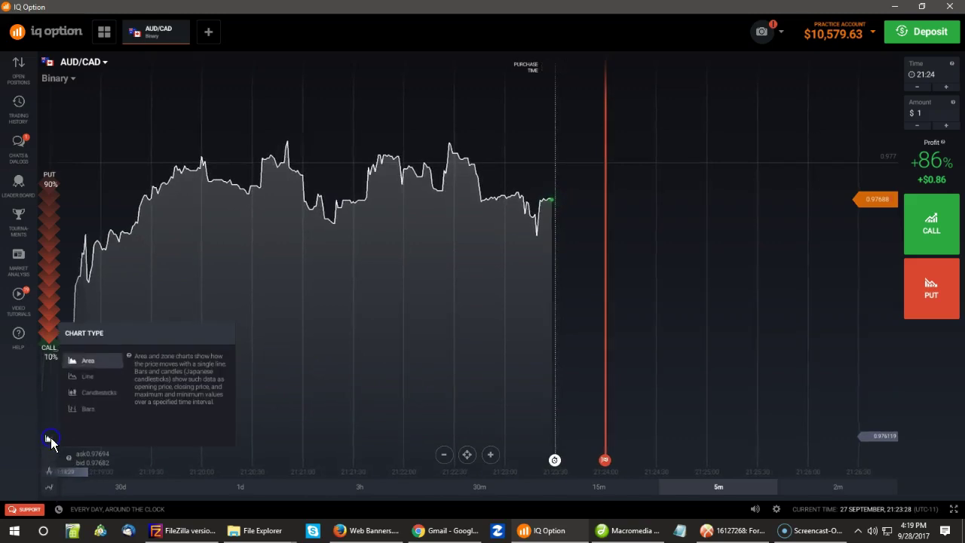
left_click(99, 392)
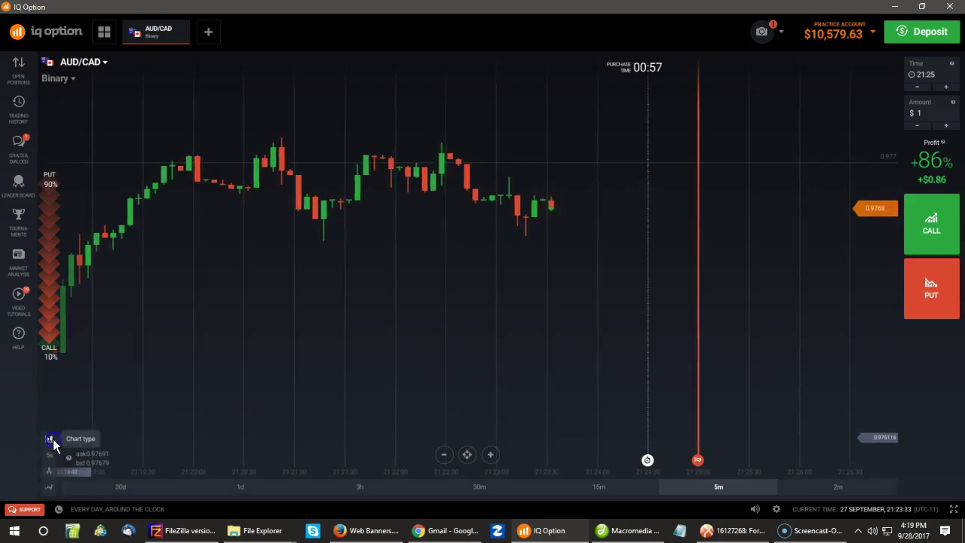
left_click(51, 438)
left_click(85, 361)
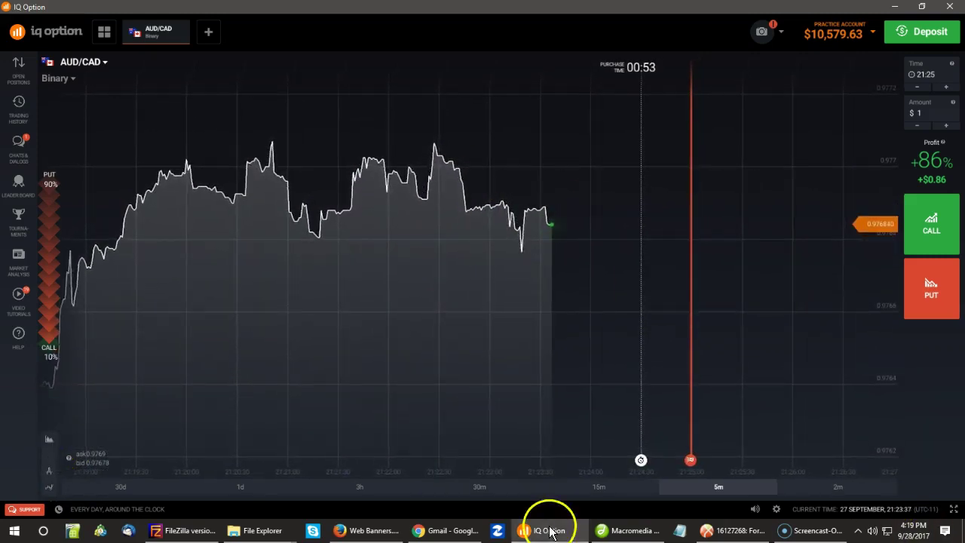
left_click(497, 532)
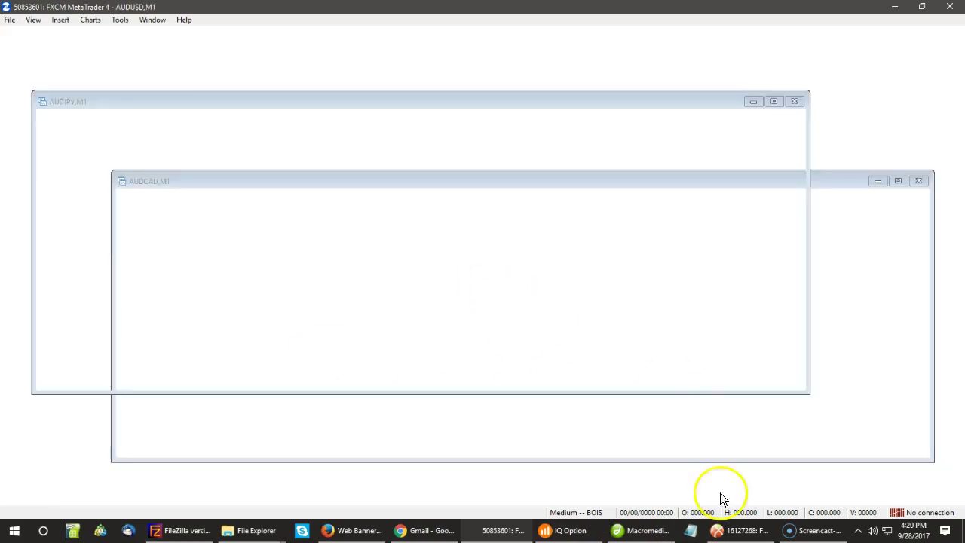
left_click(582, 528)
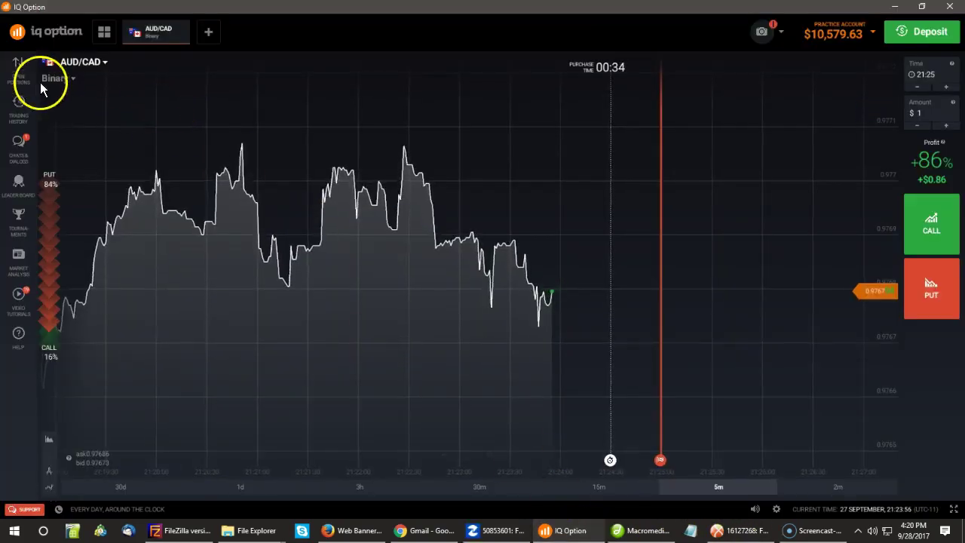
Show the trading history panel, then add an AUD/JPY chart tab via asset search.
left_click(19, 76)
left_click(21, 101)
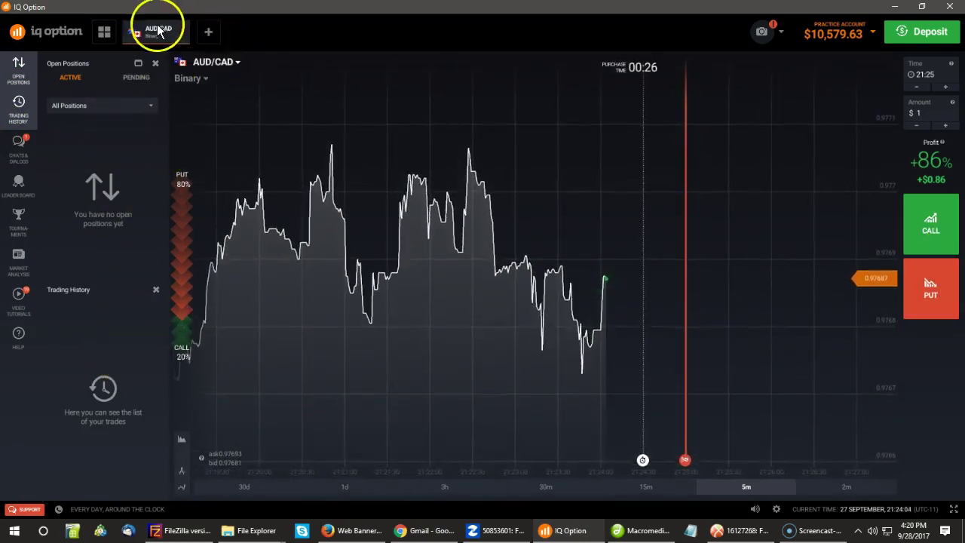
left_click(208, 31)
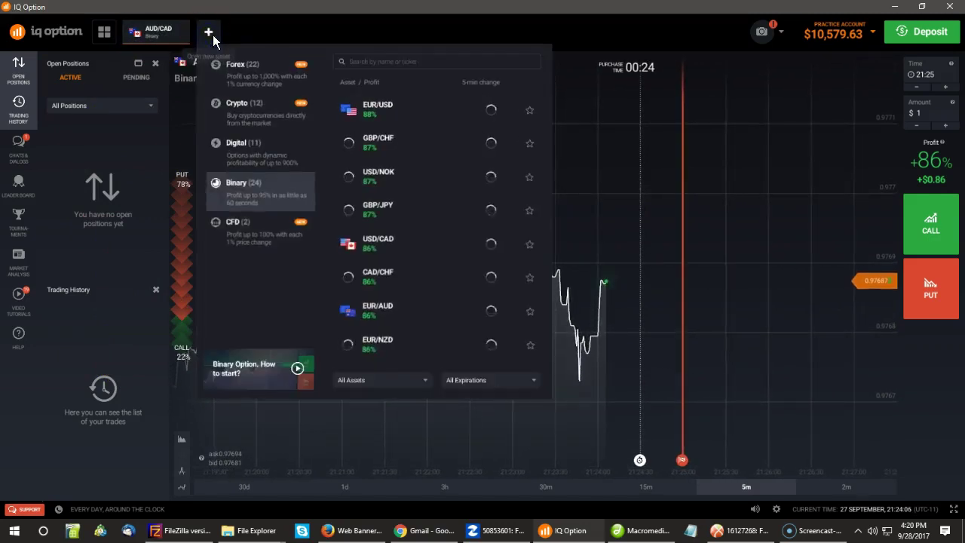
type("au")
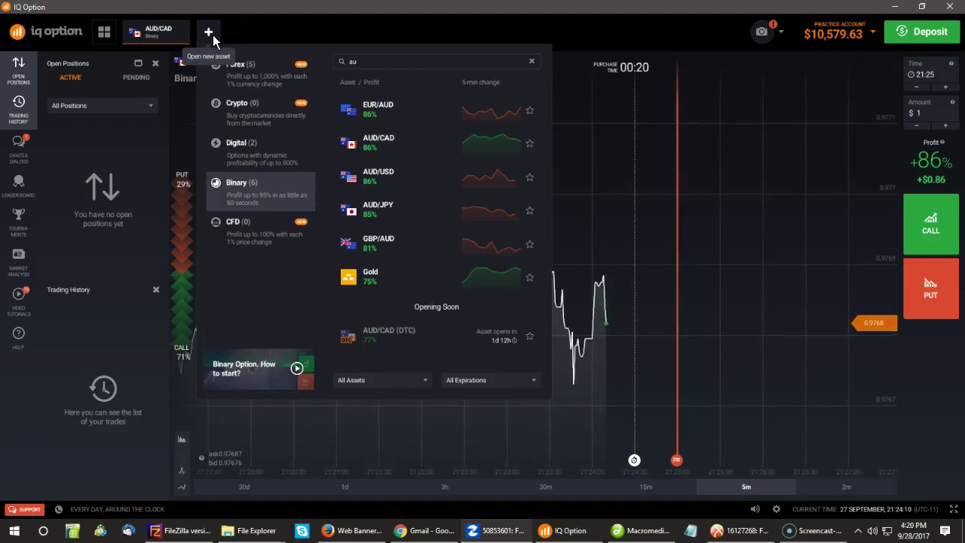
type("j")
key("BackSpace")
type("d")
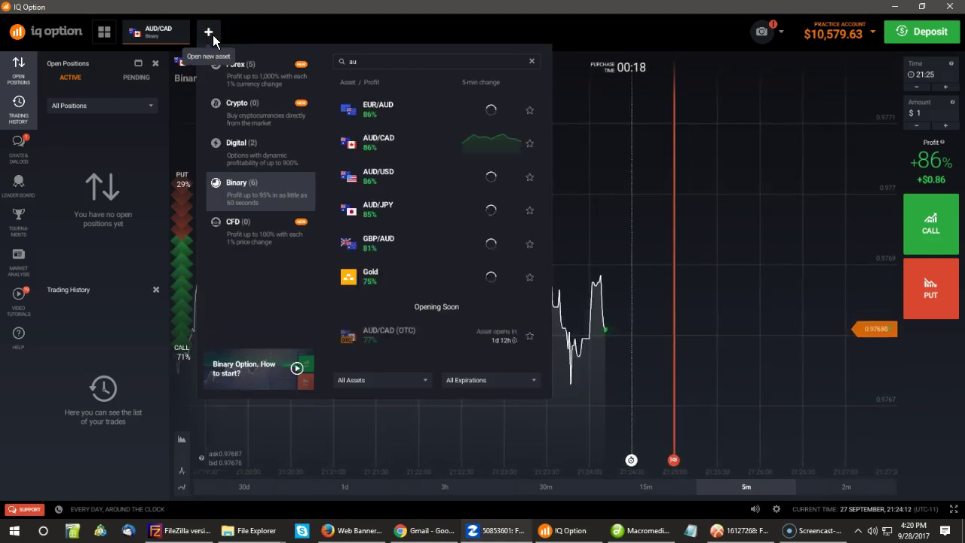
type("j")
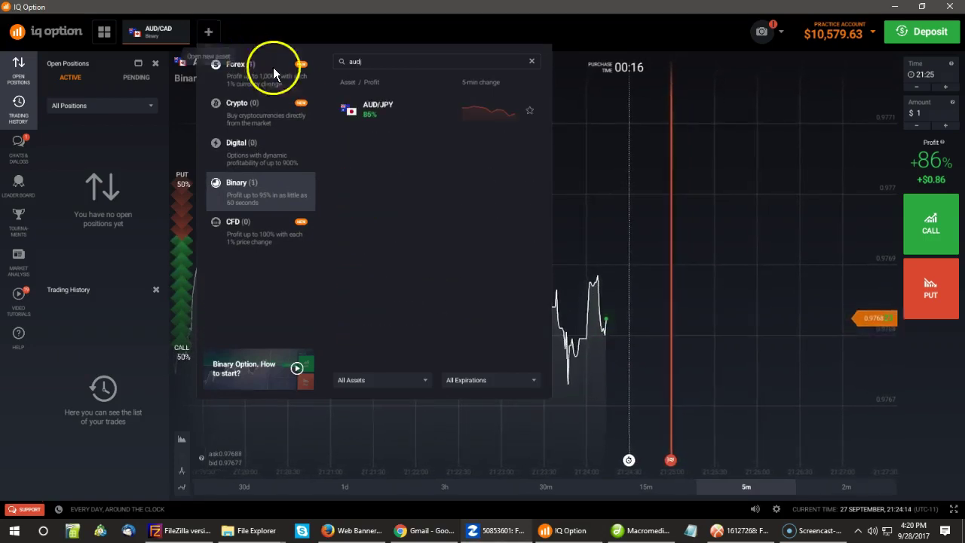
left_click(351, 109)
Add AUD/USD and EUR/AUD chart tabs.
left_click(284, 32)
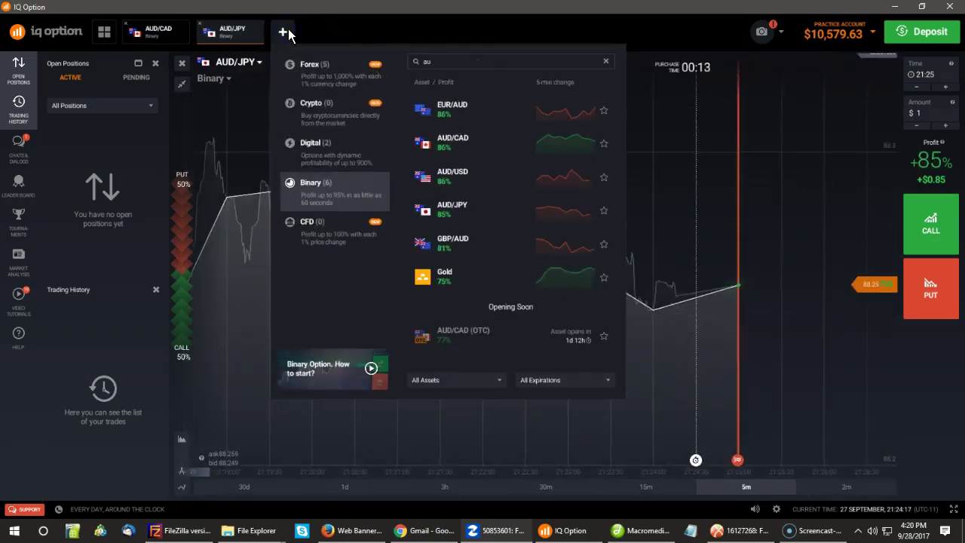
type("du")
left_click(353, 68)
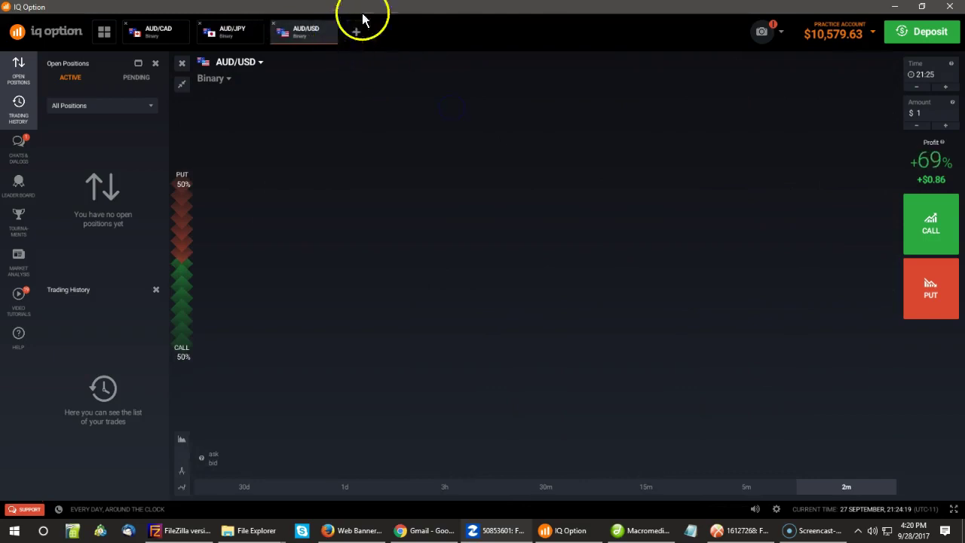
left_click(356, 32)
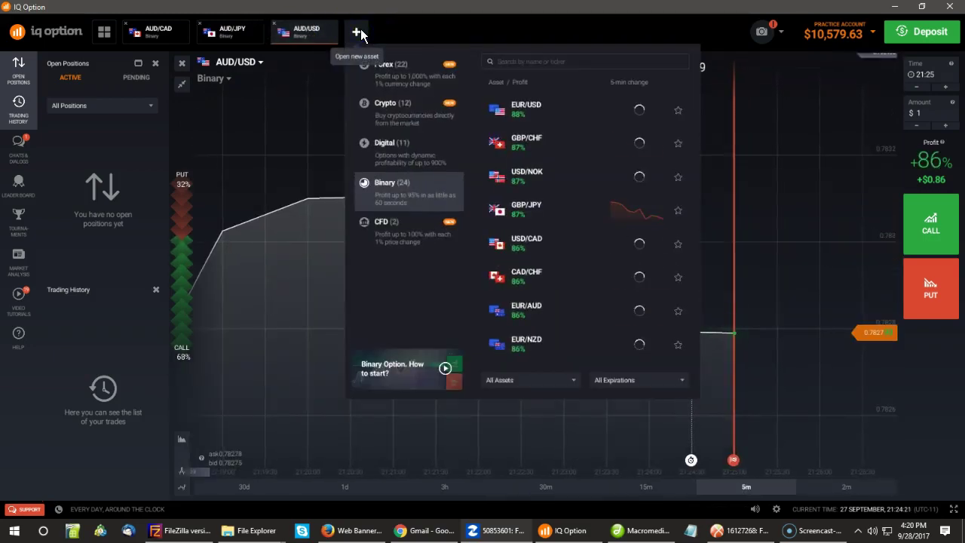
type("eu")
left_click(517, 139)
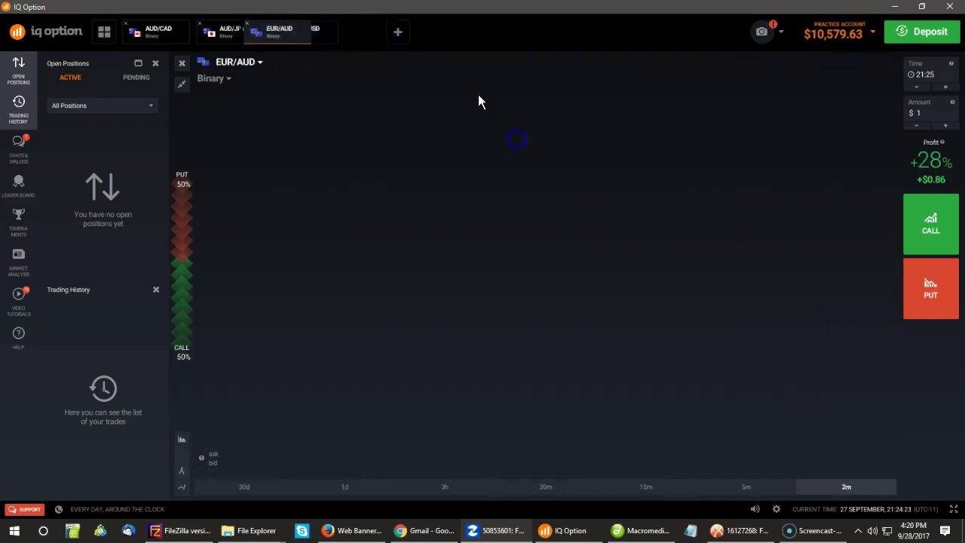
Add EUR/JPY, EUR/USD and USD/CAD chart tabs.
left_click(430, 34)
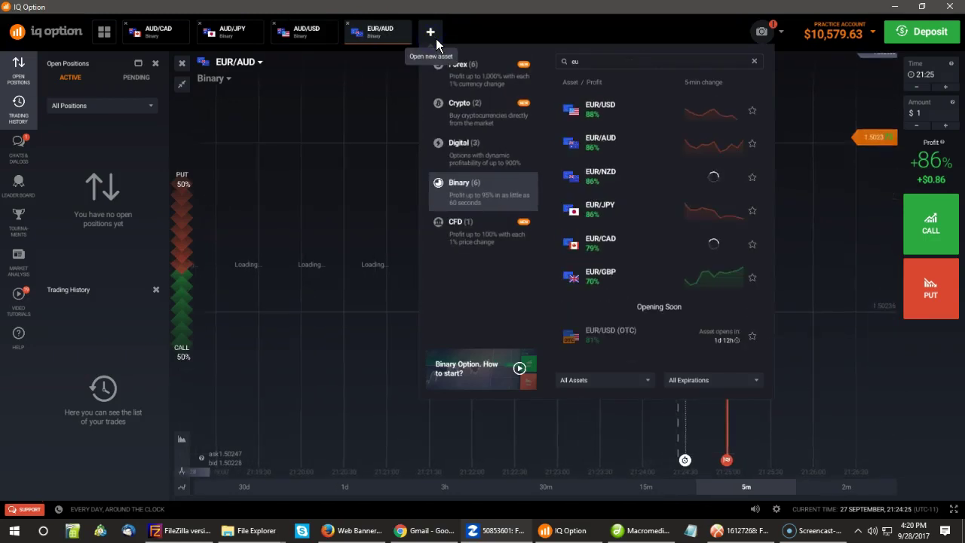
left_click(590, 197)
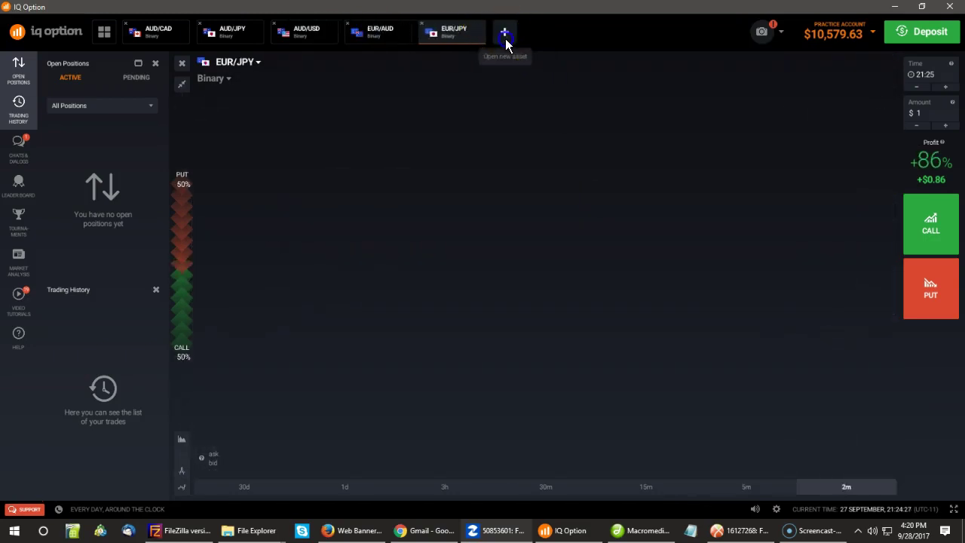
left_click(505, 38)
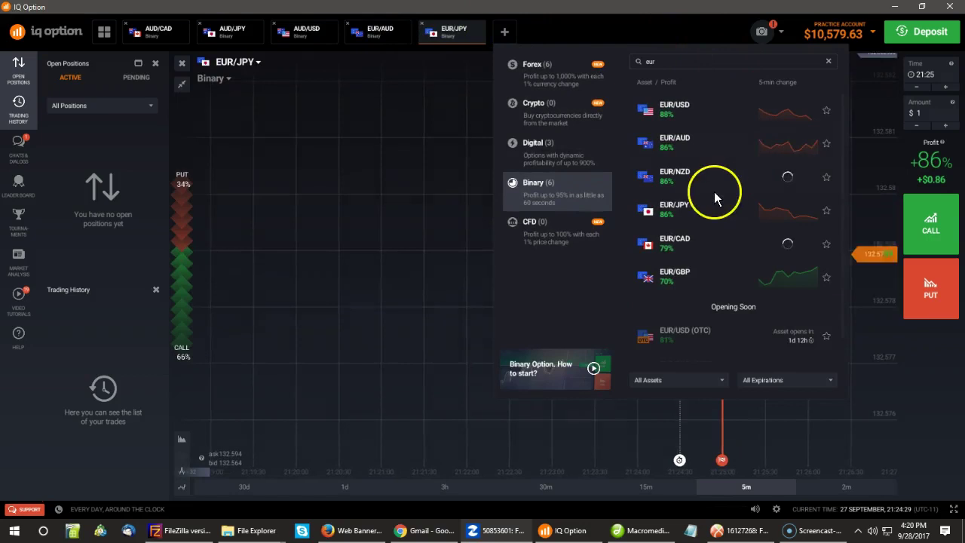
left_click(743, 104)
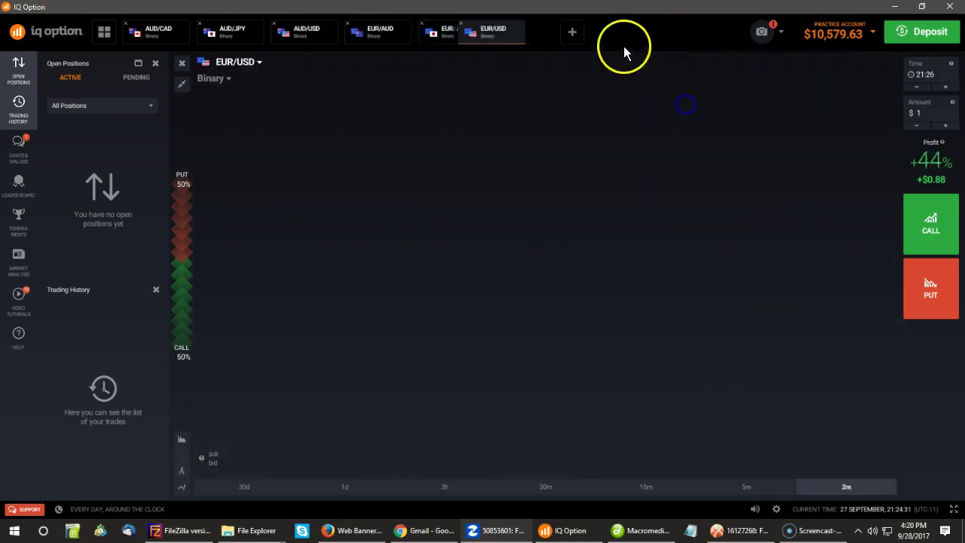
left_click(585, 30)
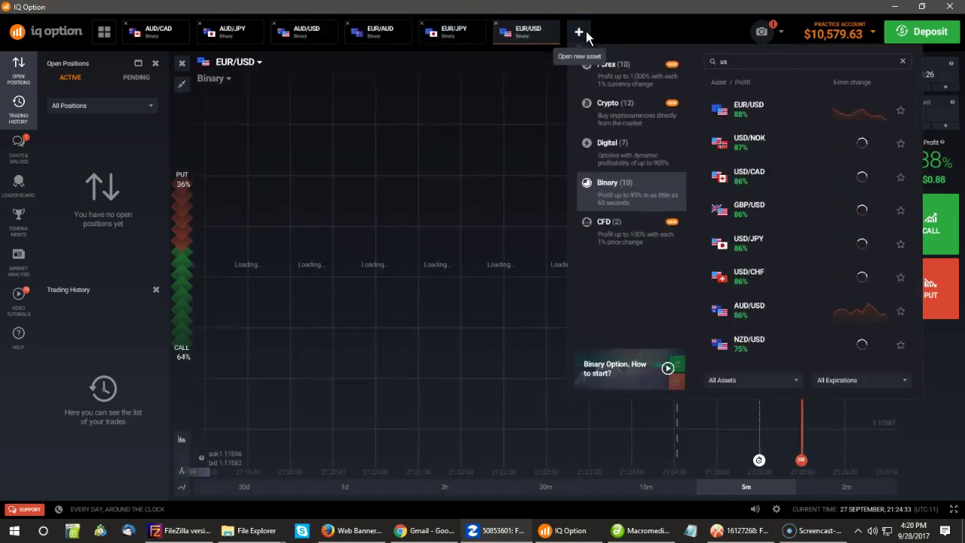
left_click(751, 181)
Add USD/CHF and USD/JPY chart tabs to finish the set.
left_click(647, 28)
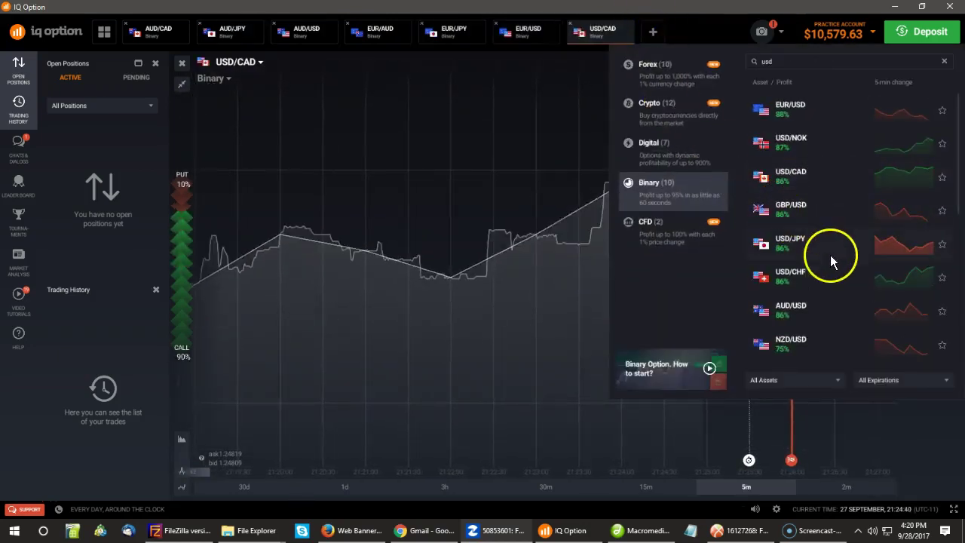
type("c")
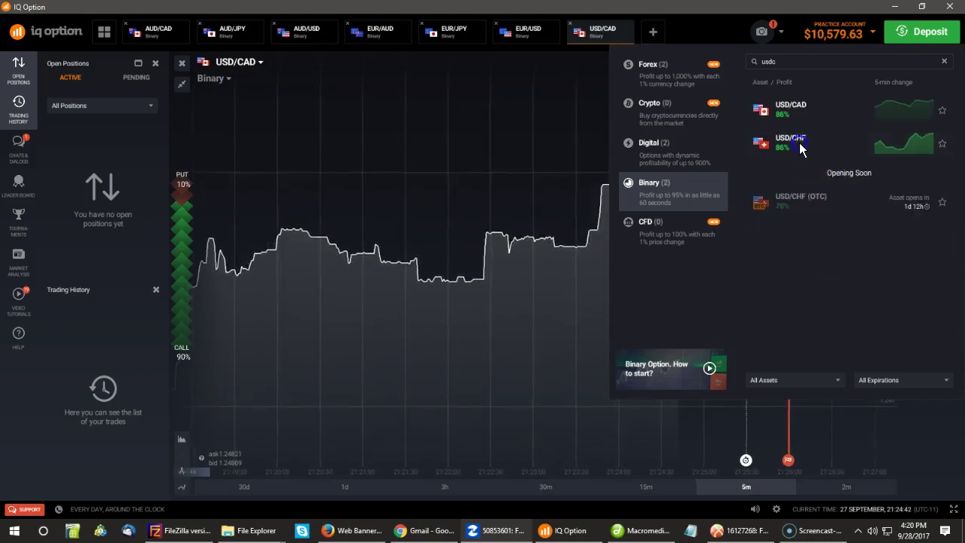
left_click(799, 142)
left_click(729, 32)
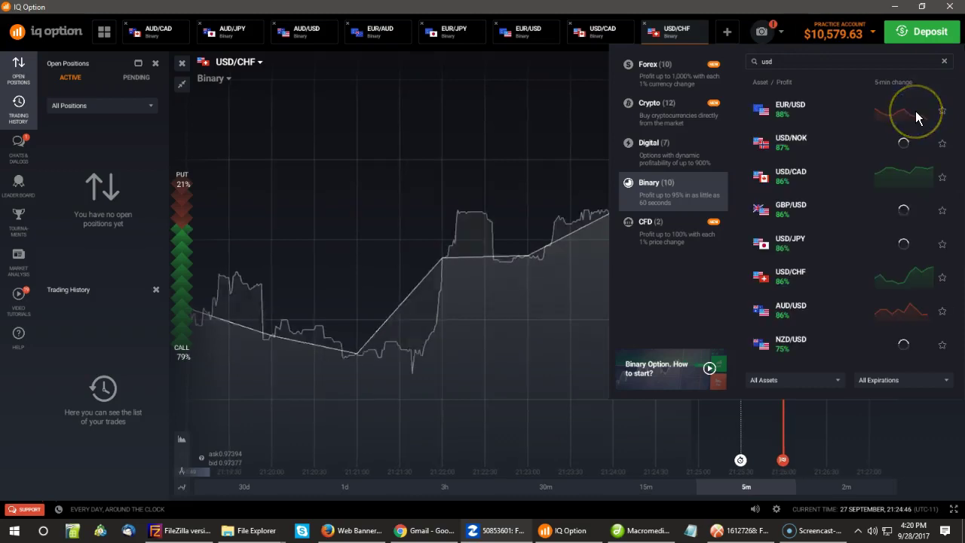
left_click(820, 245)
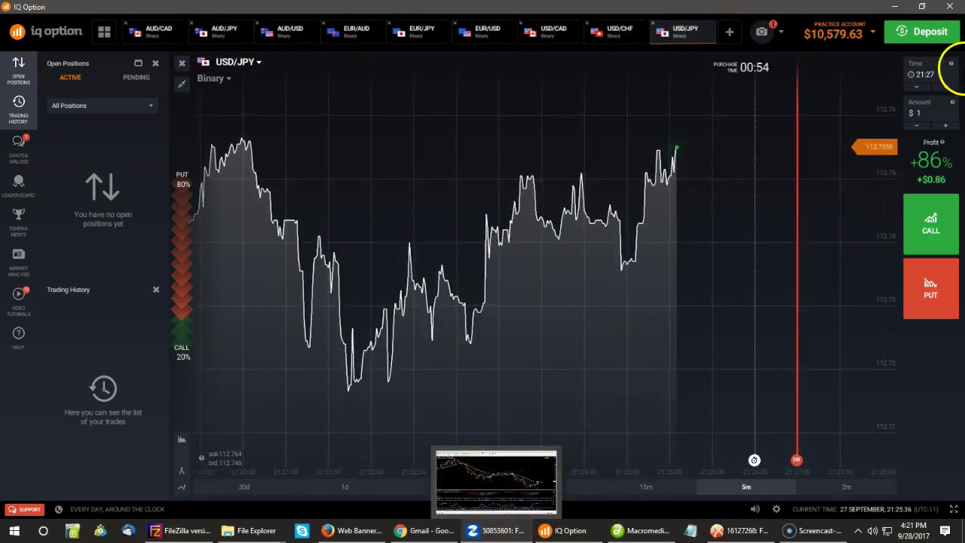
Bring MetaTrader 4 forward and view the USDCHF,M1 signal chart.
left_click(504, 531)
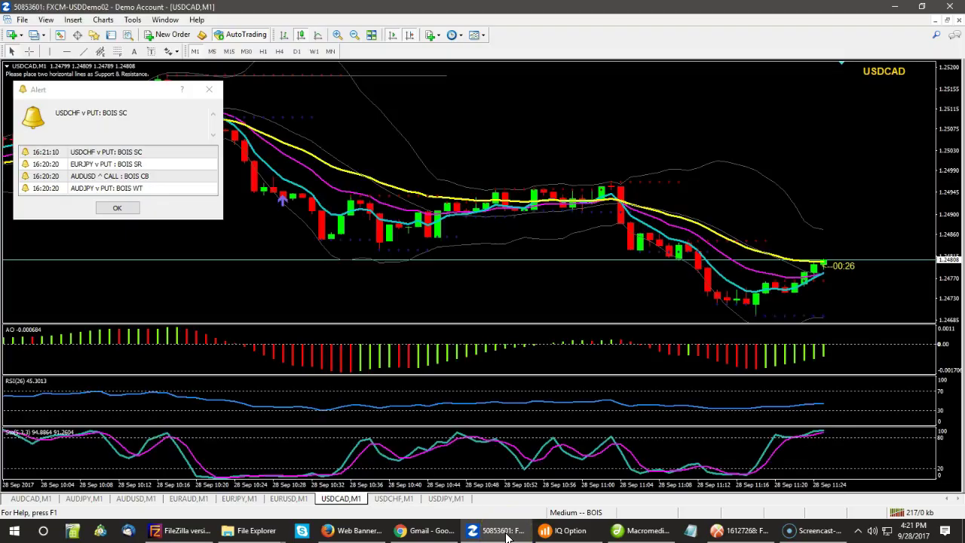
left_click(503, 531)
left_click(504, 531)
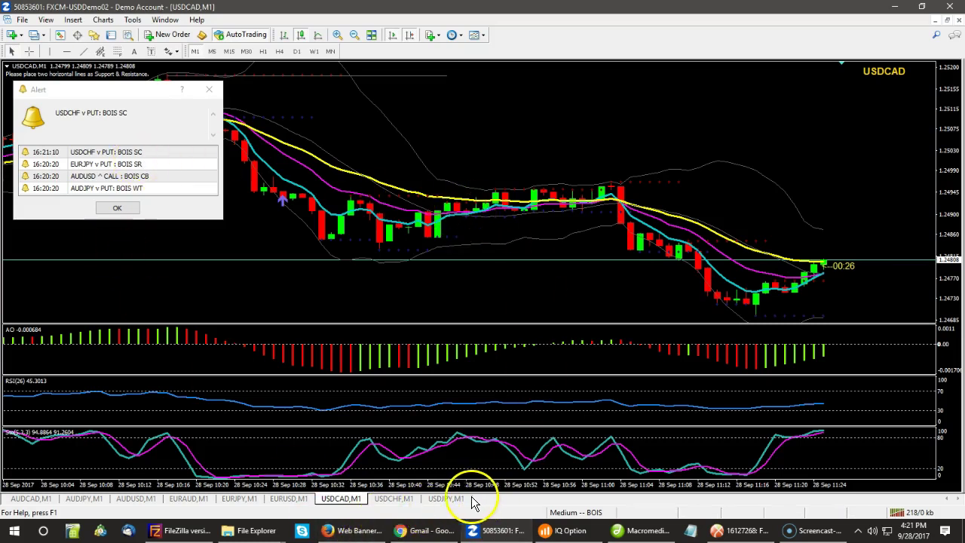
left_click(391, 501)
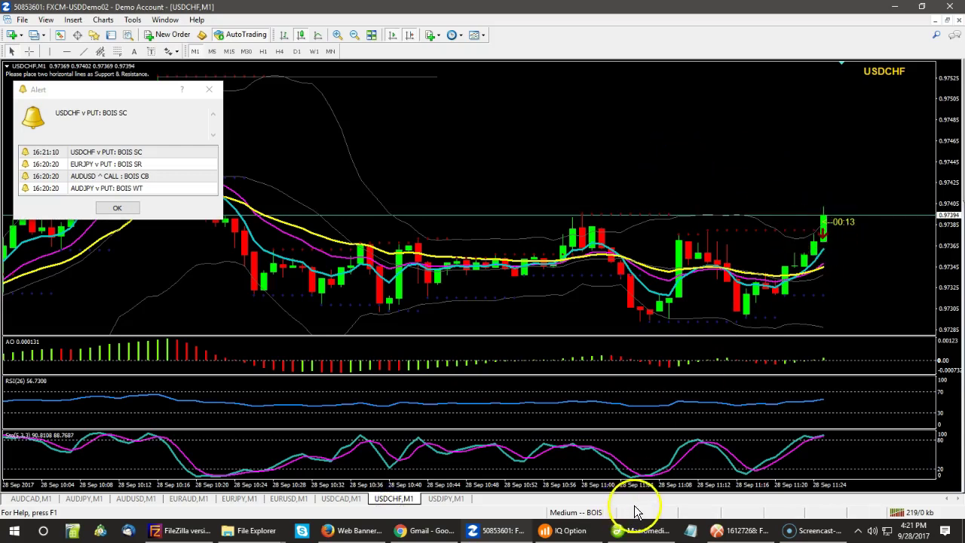
Back in IQ Option, buy a $1 PUT on the USD/CHF tab.
left_click(574, 533)
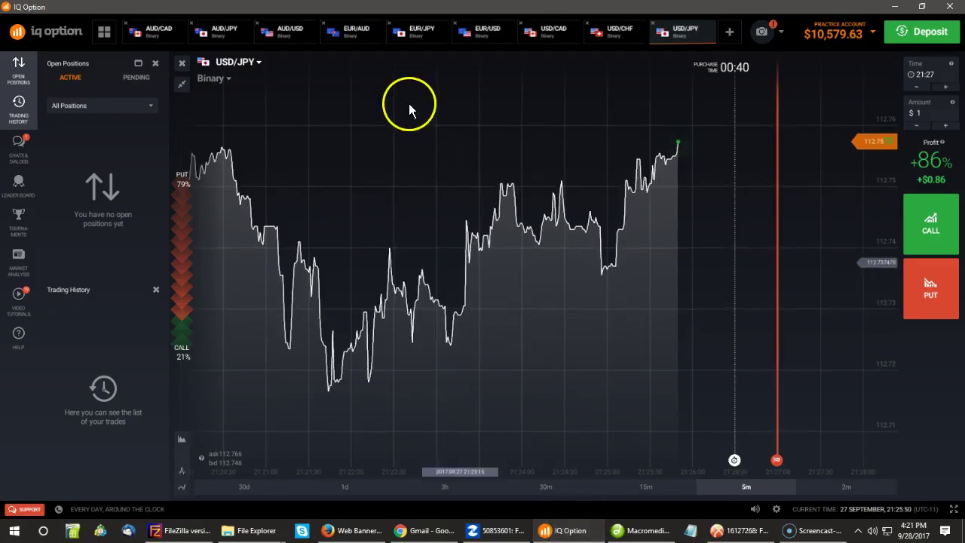
left_click(618, 30)
left_click(922, 296)
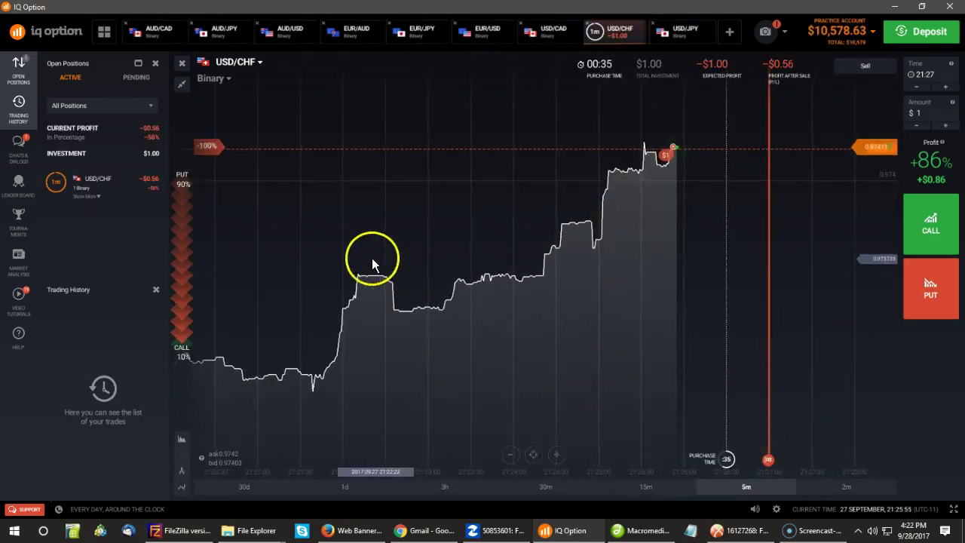
Restore down IQ Option, narrow it, and position it beside the MetaTrader USDCHF chart.
left_click(922, 8)
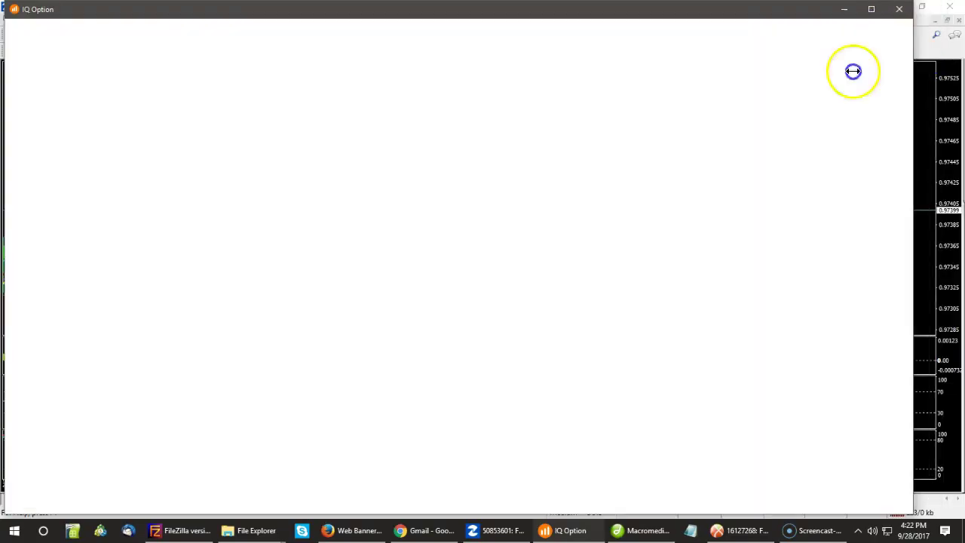
left_click_drag(853, 71, 561, 98)
left_click_drag(226, 14, 171, 12)
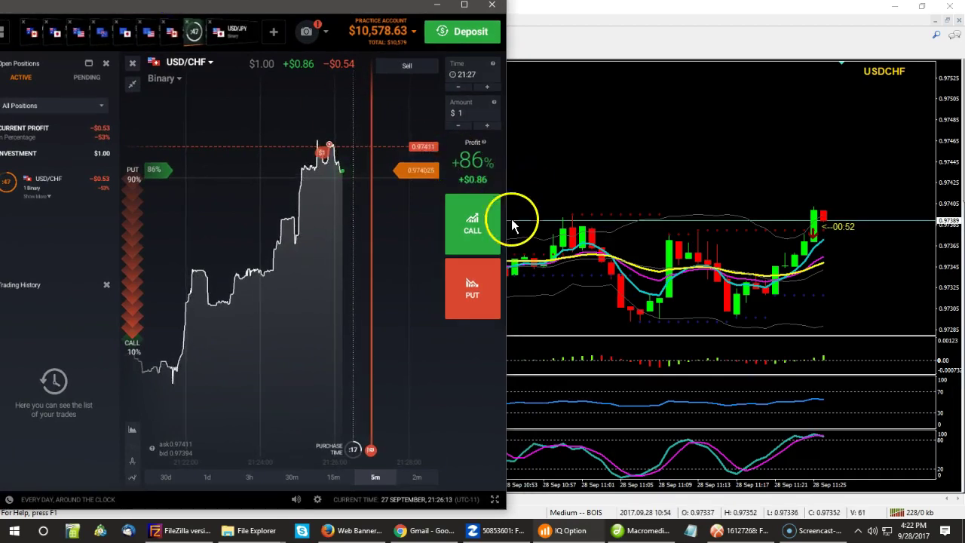
left_click_drag(504, 512, 524, 518)
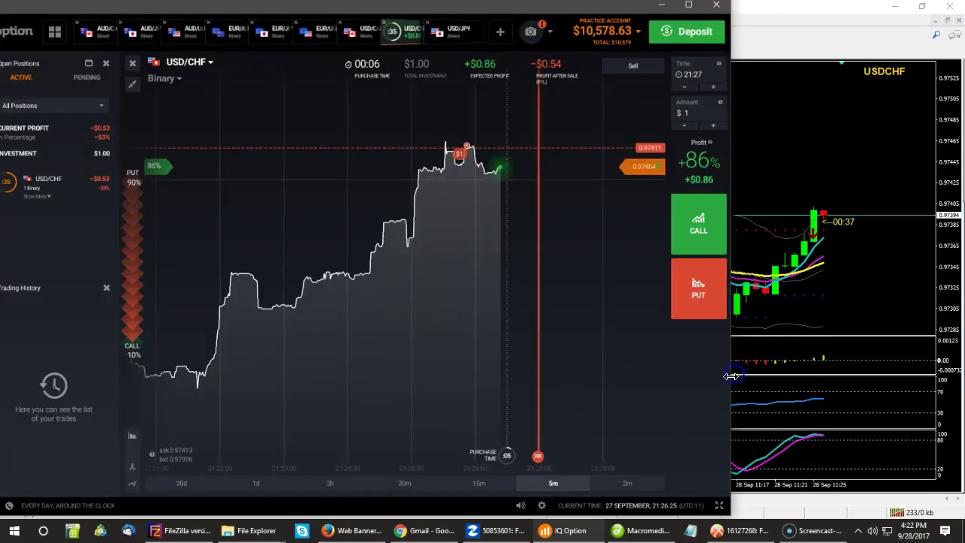
left_click(542, 506)
left_click(209, 156)
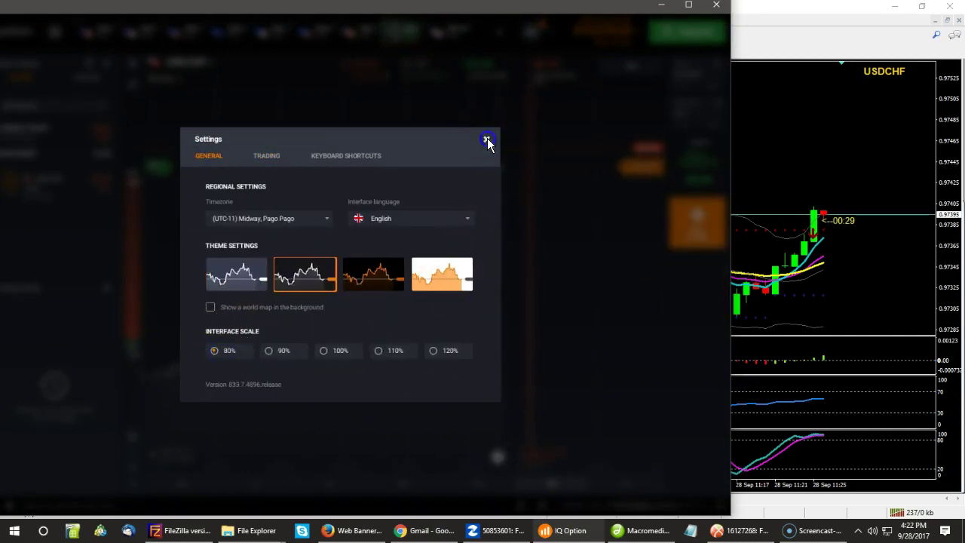
left_click(487, 140)
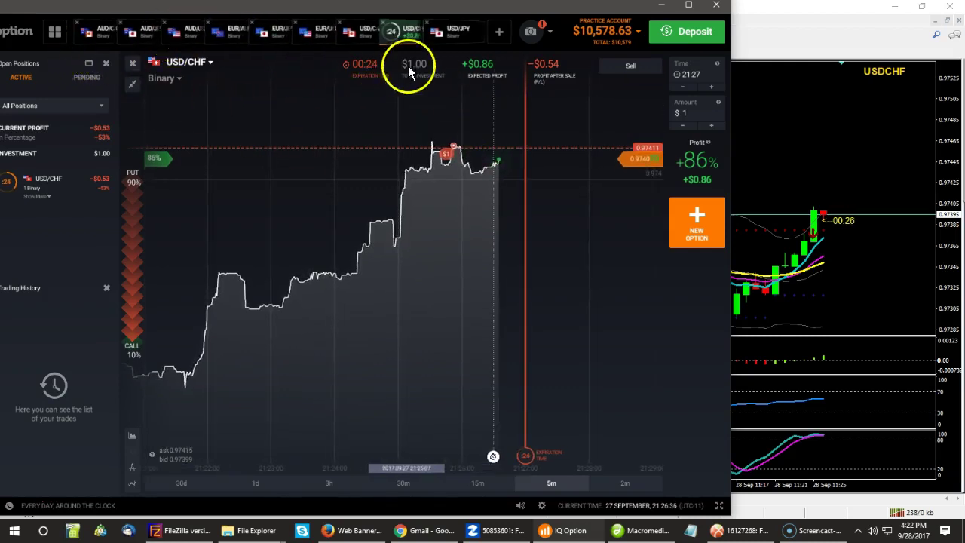
Browse the EUR/USD, EUR/JPY, EUR/AUD and AUD/USD charts, then return to USD/CHF.
left_click(313, 33)
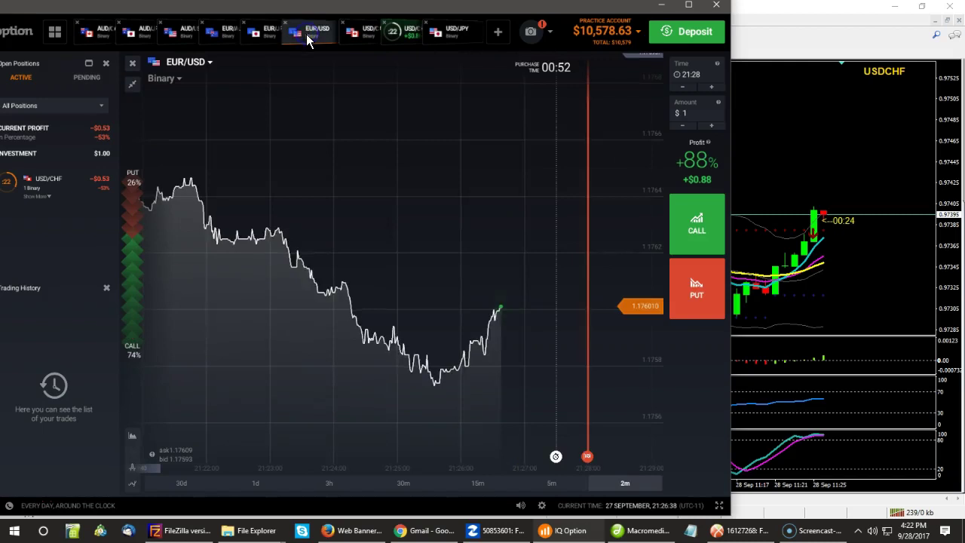
left_click(257, 40)
left_click(224, 34)
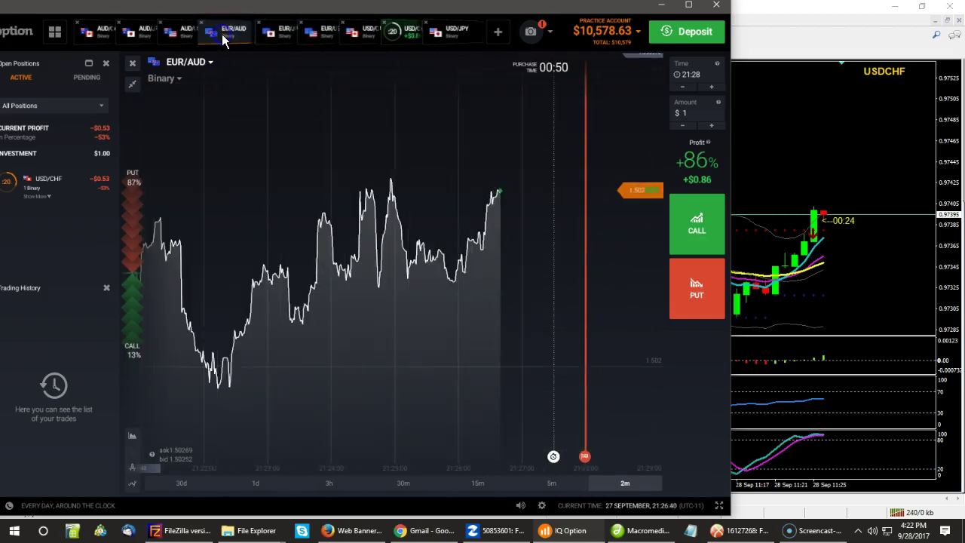
left_click(188, 39)
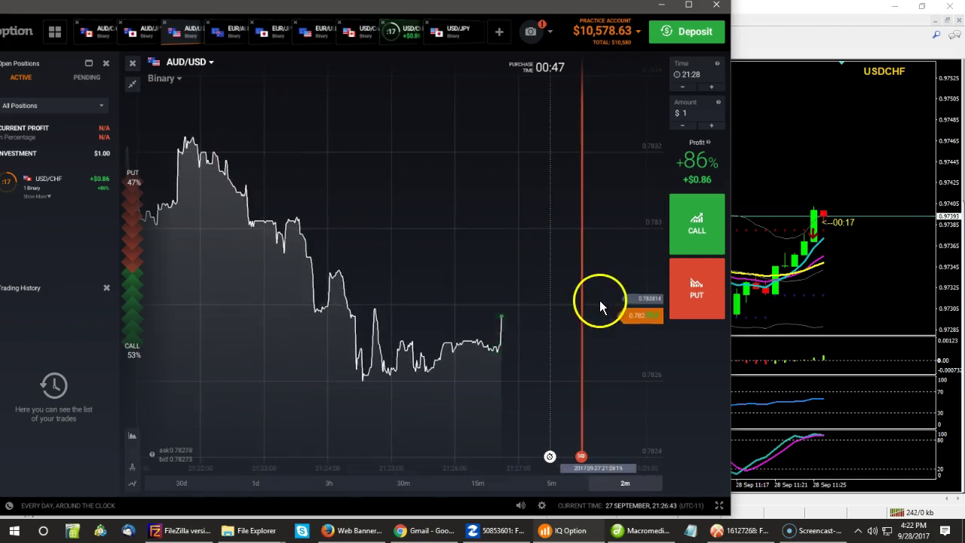
left_click(395, 35)
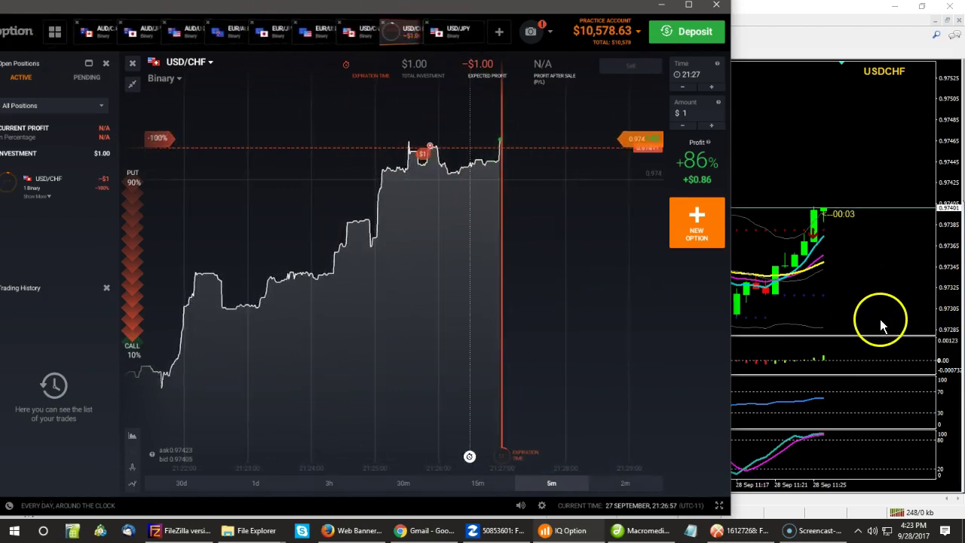
Start a new option, buy a $1 USD/CHF PUT, and dismiss the previous trade's result.
left_click(718, 233)
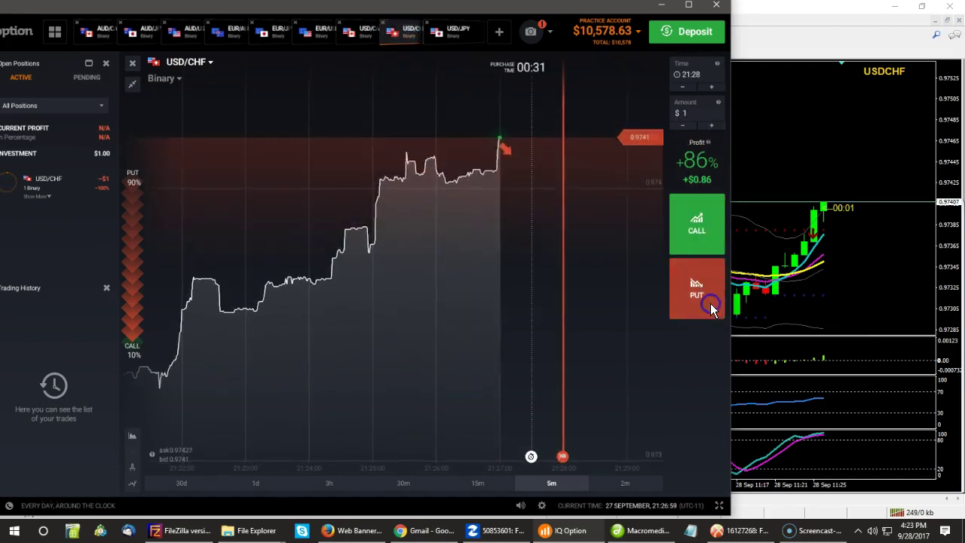
left_click(710, 305)
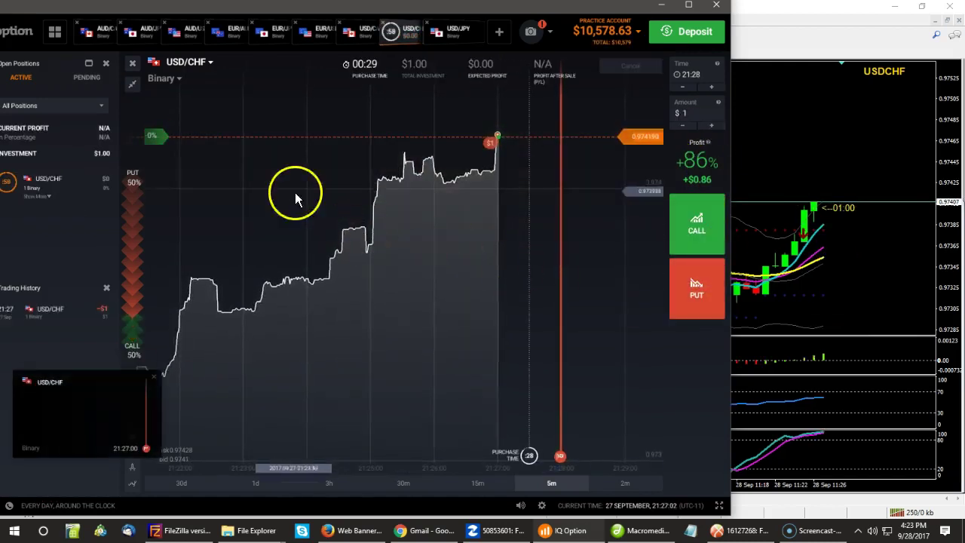
left_click(156, 382)
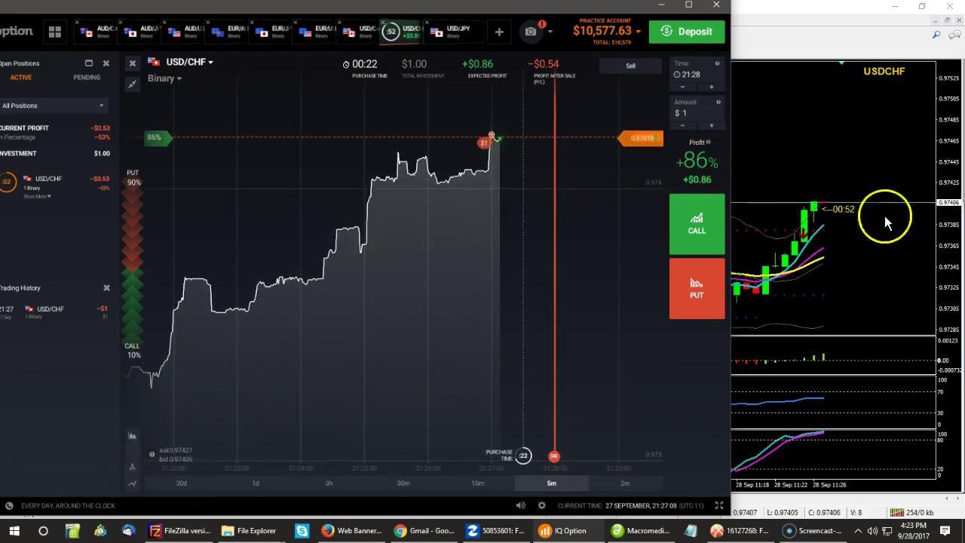
Narrow the MetaTrader window, move it to the right half, and zoom the USDCHF chart out.
left_click(877, 300)
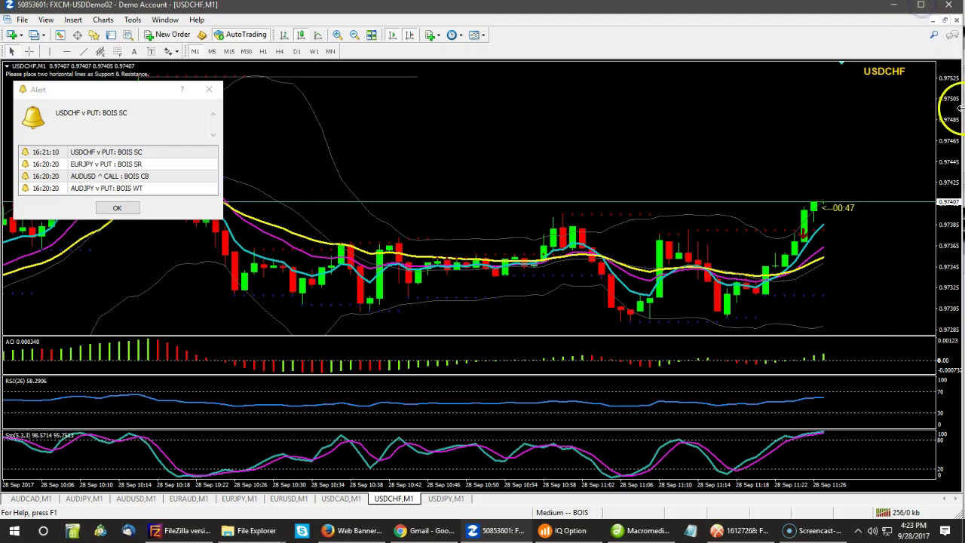
left_click_drag(753, 86, 578, 75)
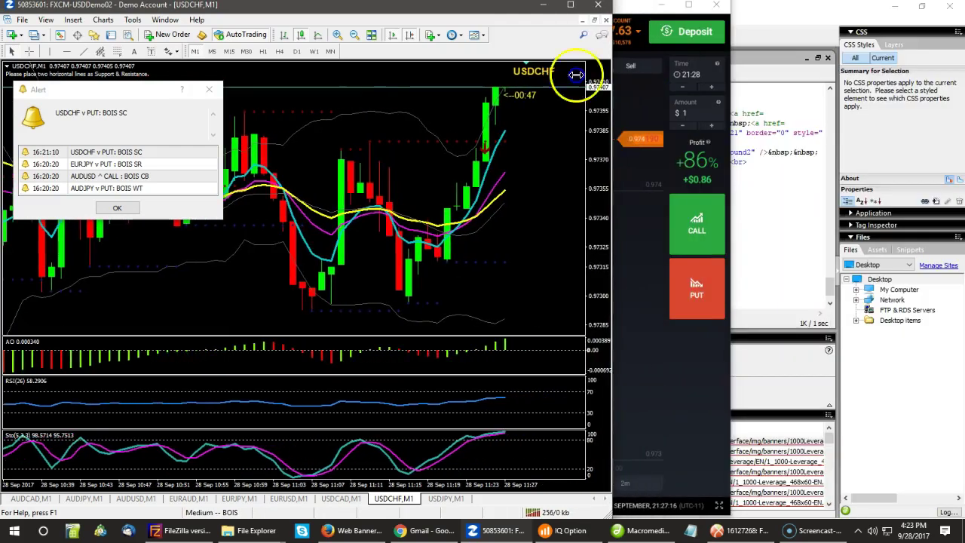
left_click_drag(367, 14, 759, 7)
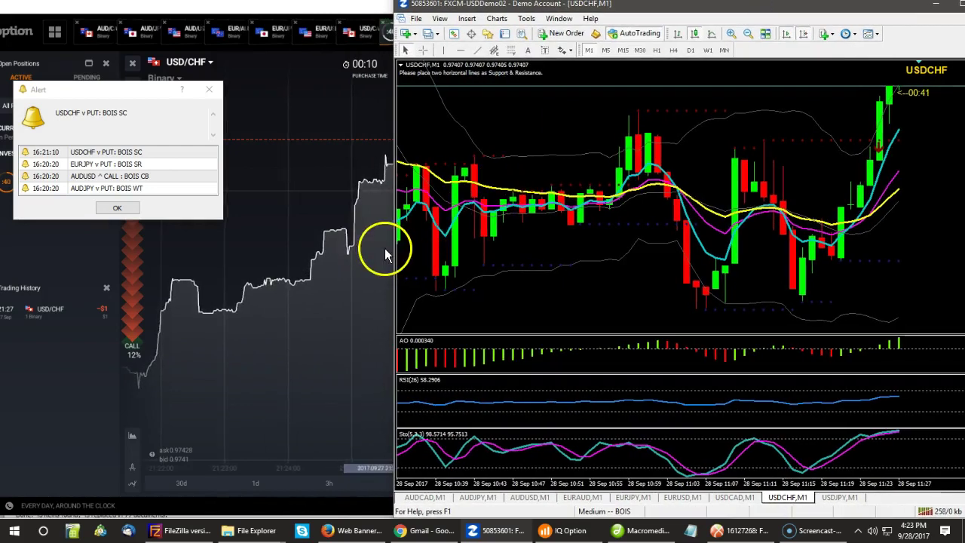
left_click_drag(393, 250, 506, 267)
key("minus")
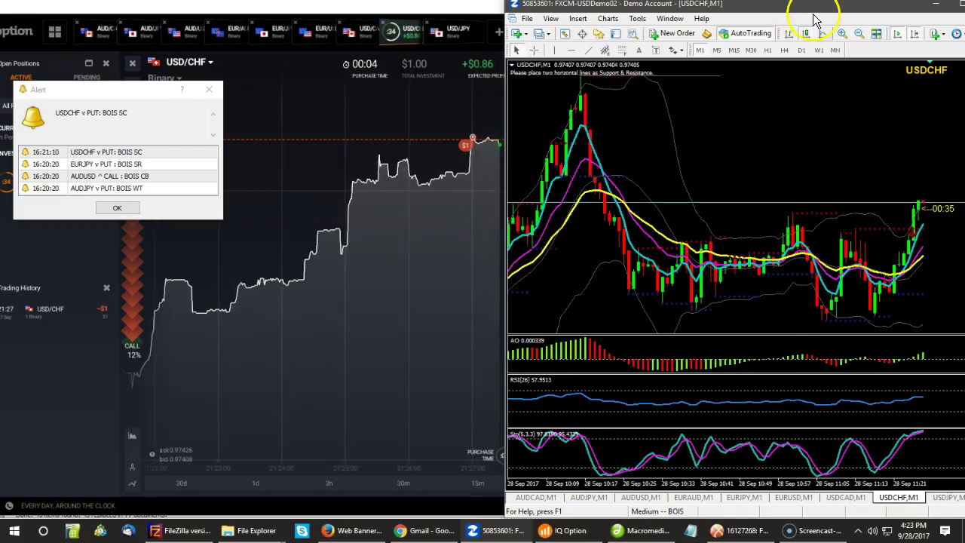
Zoom the USDCHF chart out further with MetaTrader maximized, then restore its right-side window.
left_click(403, 108)
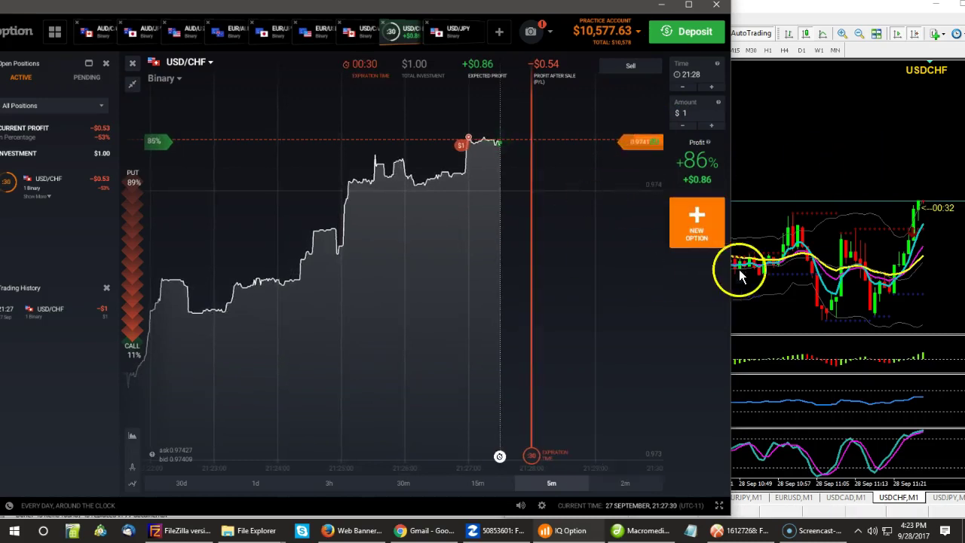
left_click(883, 145)
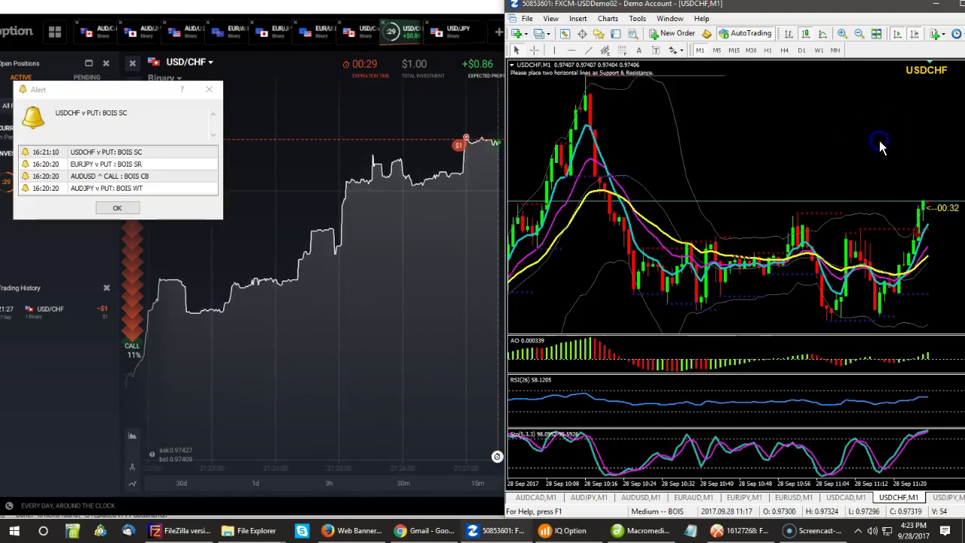
left_click(953, 7)
key("minus")
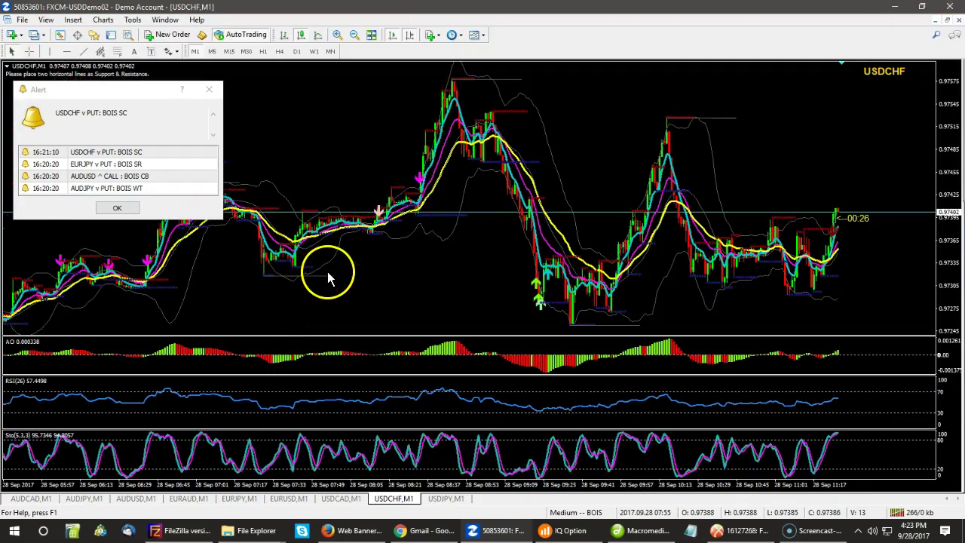
left_click(922, 8)
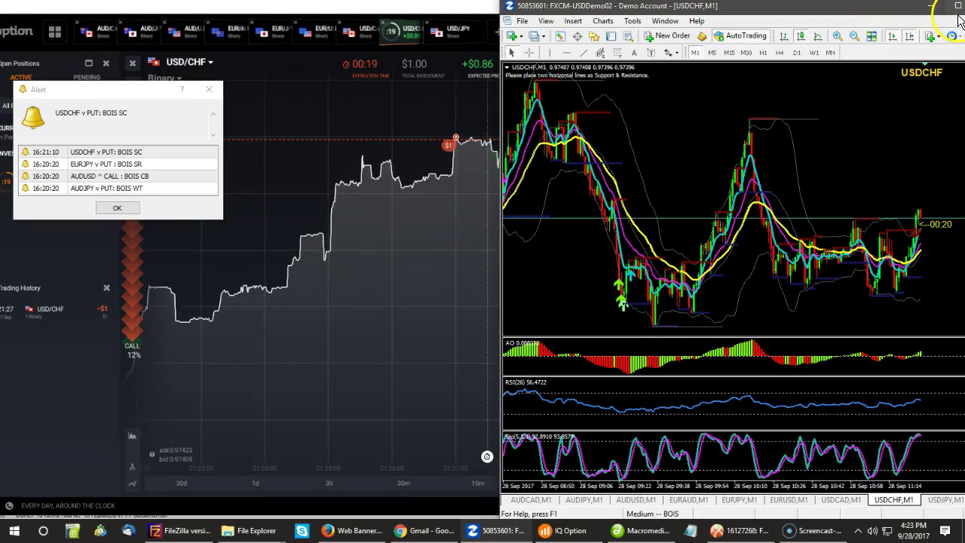
left_click(393, 242)
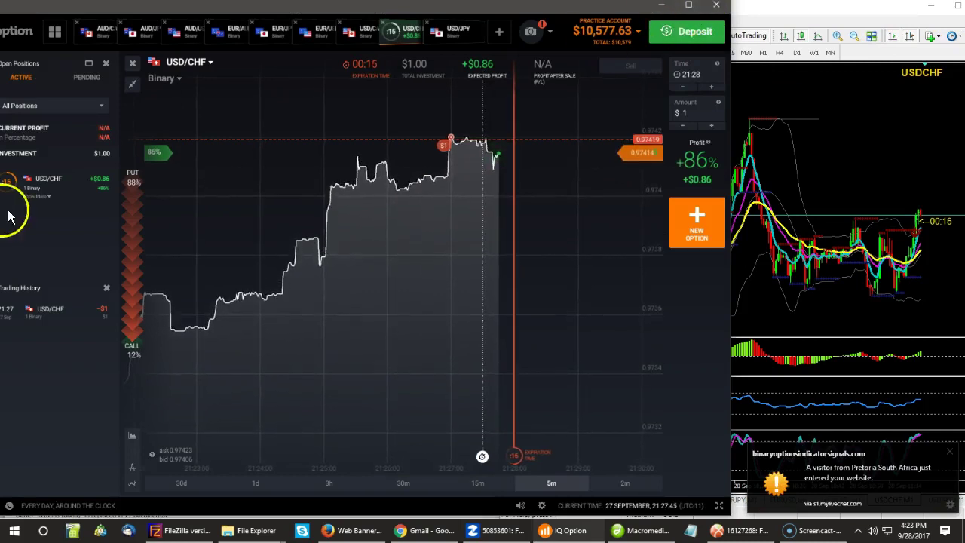
Toggle IQ Option's window size and switch between the two windows to reveal the MetaTrader alert.
left_click(689, 4)
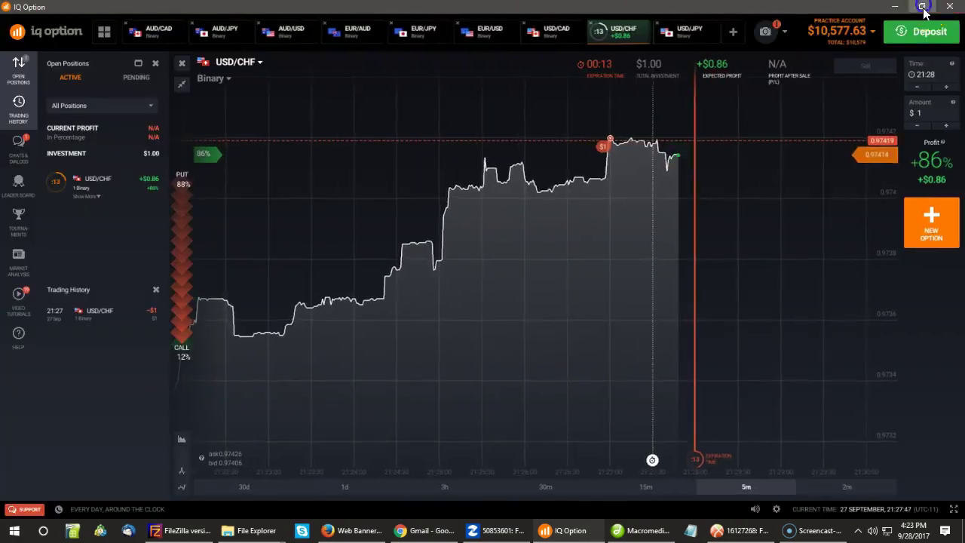
left_click(926, 6)
left_click(852, 168)
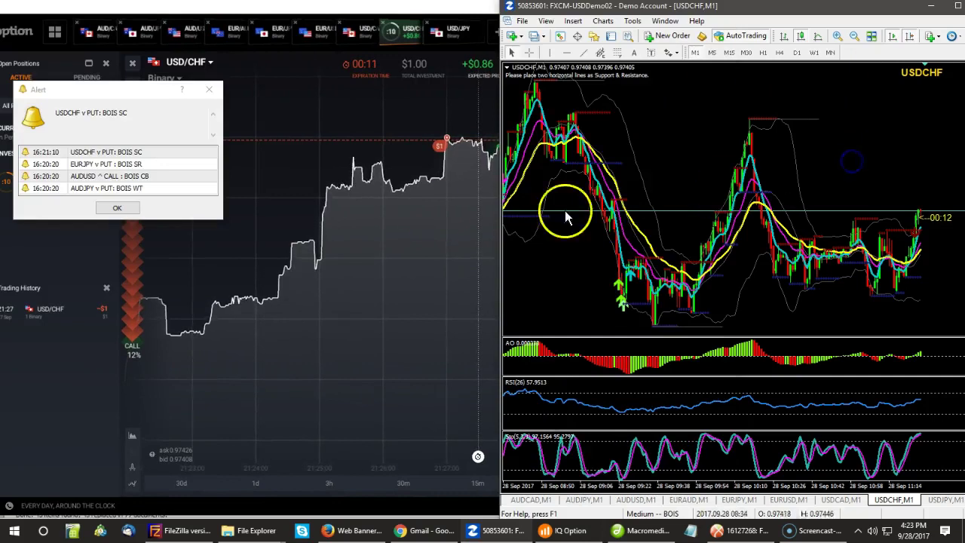
left_click(415, 254)
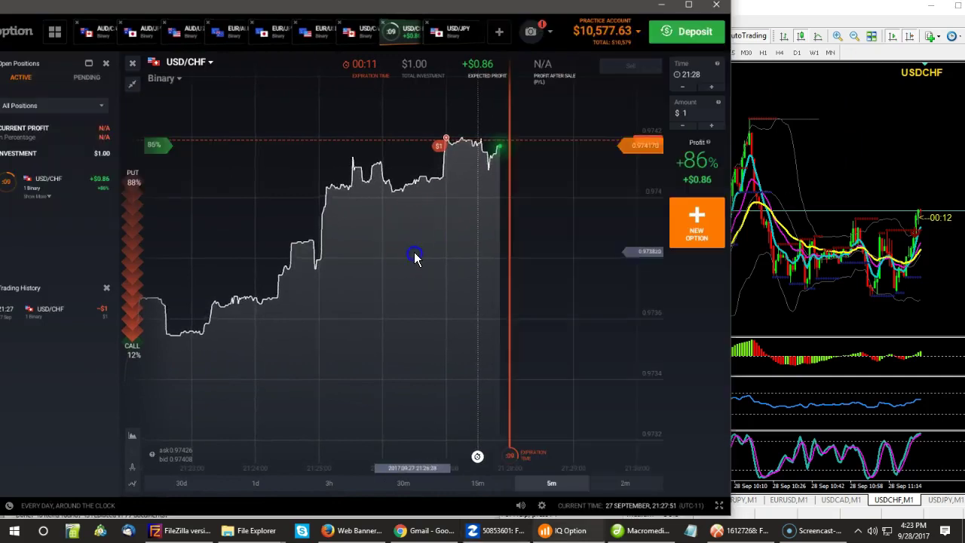
left_click(896, 192)
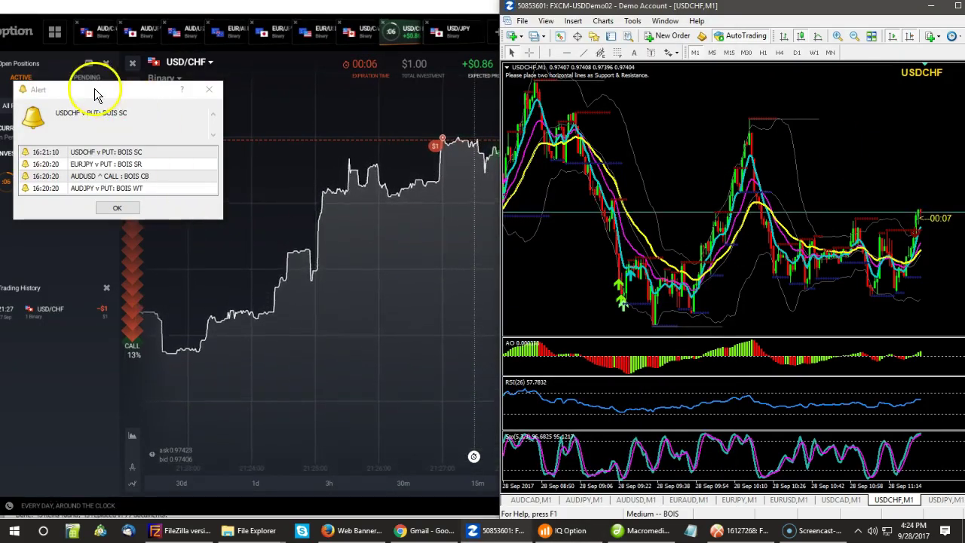
Drag the MetaTrader Alert dialog rightward in stages onto the USDCHF chart.
left_click_drag(94, 92, 588, 83)
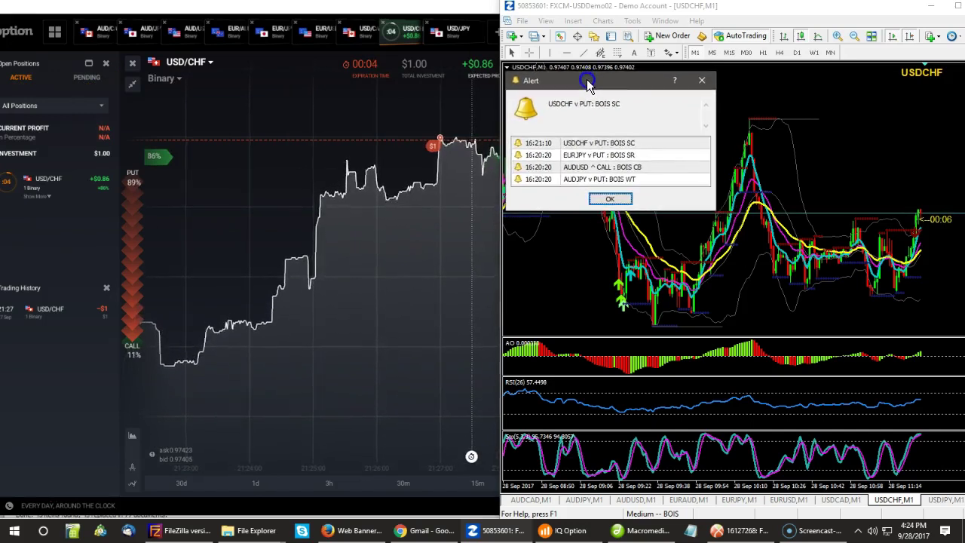
left_click(314, 249)
left_click(779, 165)
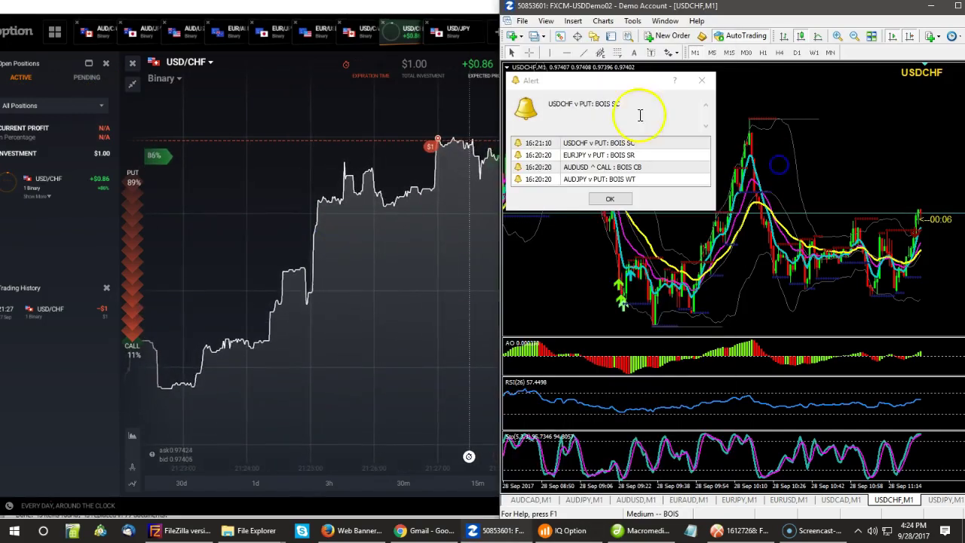
left_click_drag(579, 84, 748, 80)
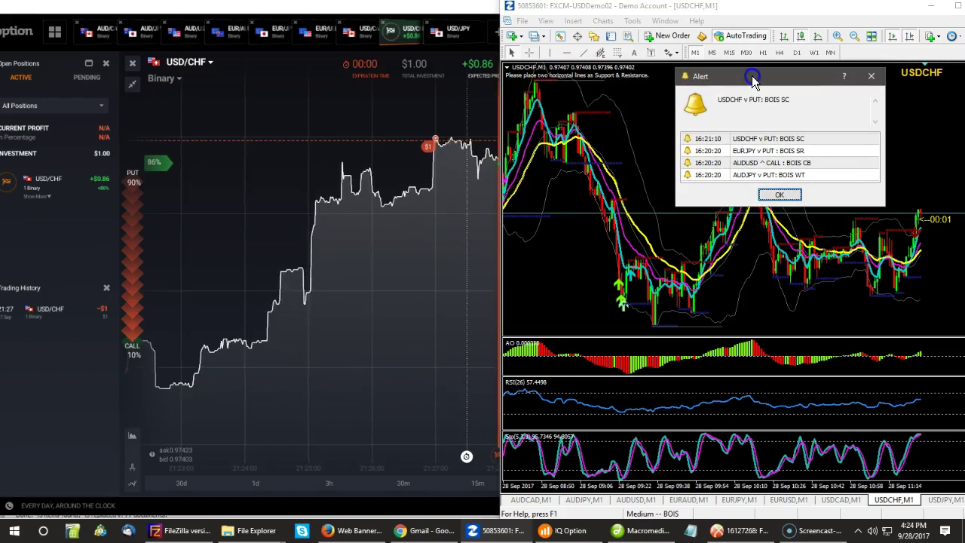
left_click(218, 245)
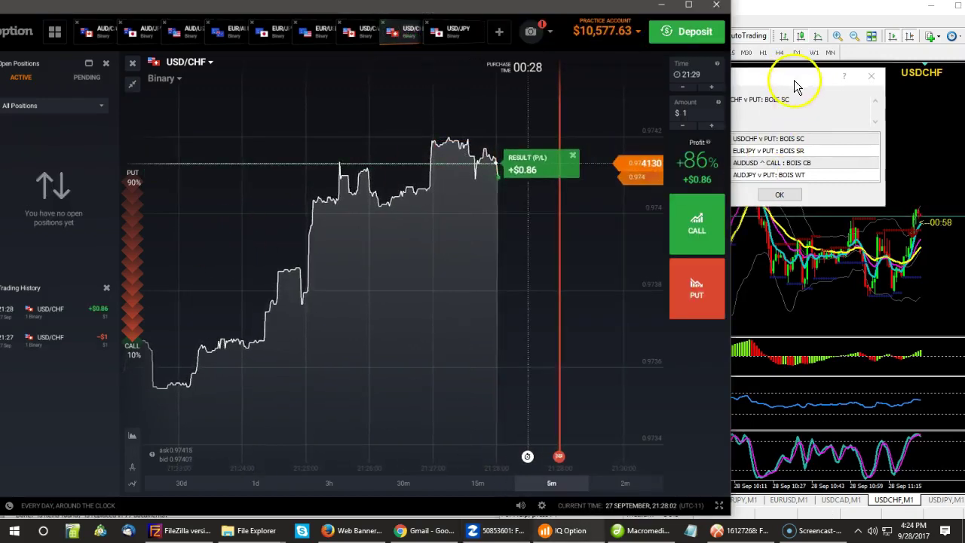
left_click_drag(796, 73, 804, 72)
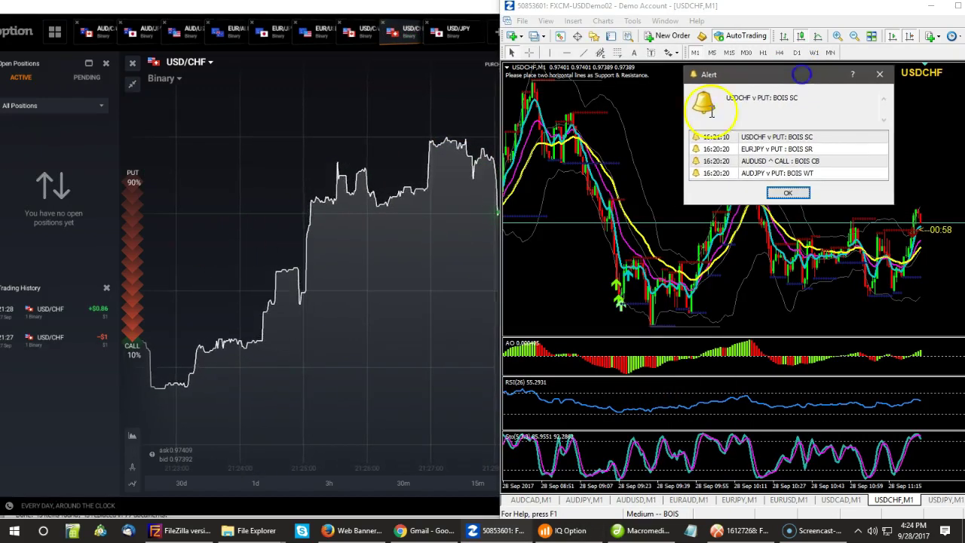
Bring IQ Option forward, recentre the USD/CHF chart on the current price, and slightly resize the window.
left_click(394, 188)
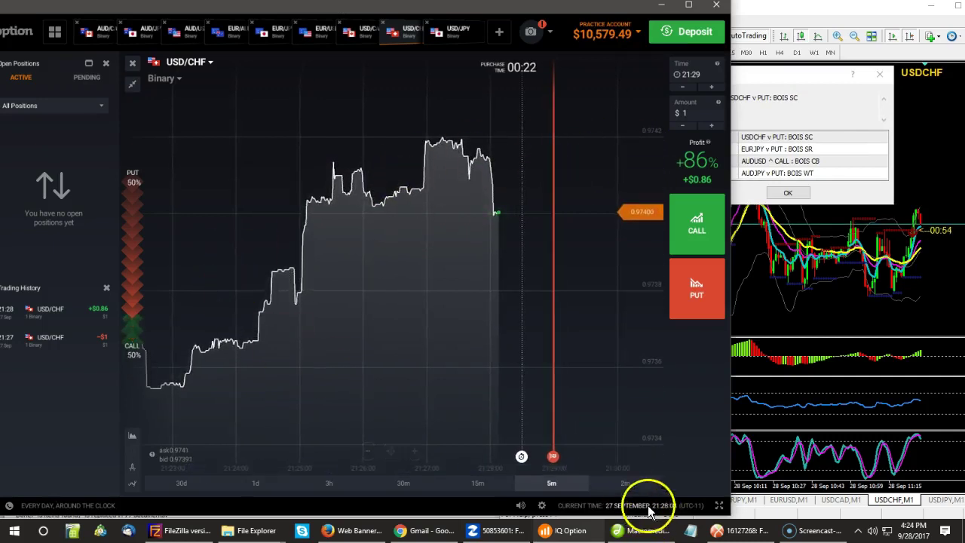
left_click(392, 452)
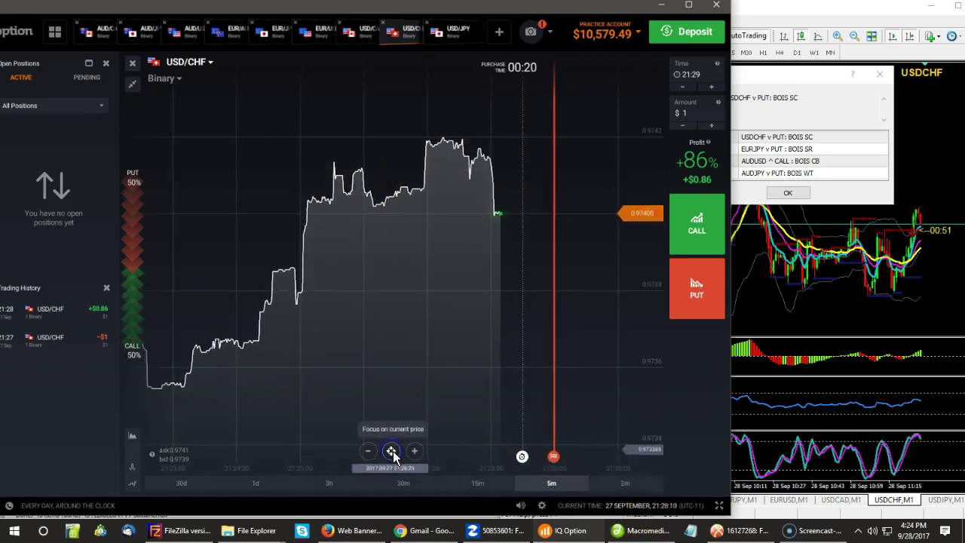
left_click_drag(397, 319, 198, 287)
left_click(390, 453)
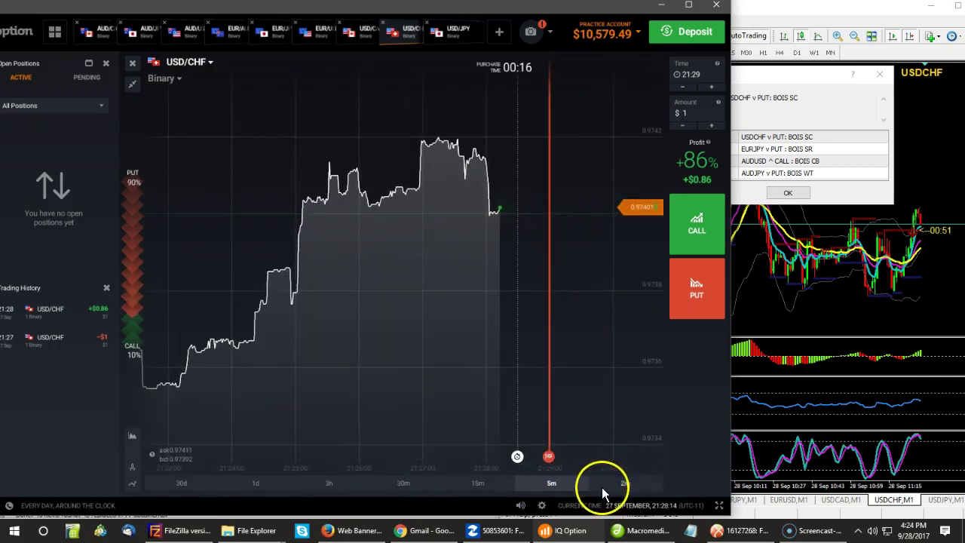
left_click_drag(727, 517, 728, 518)
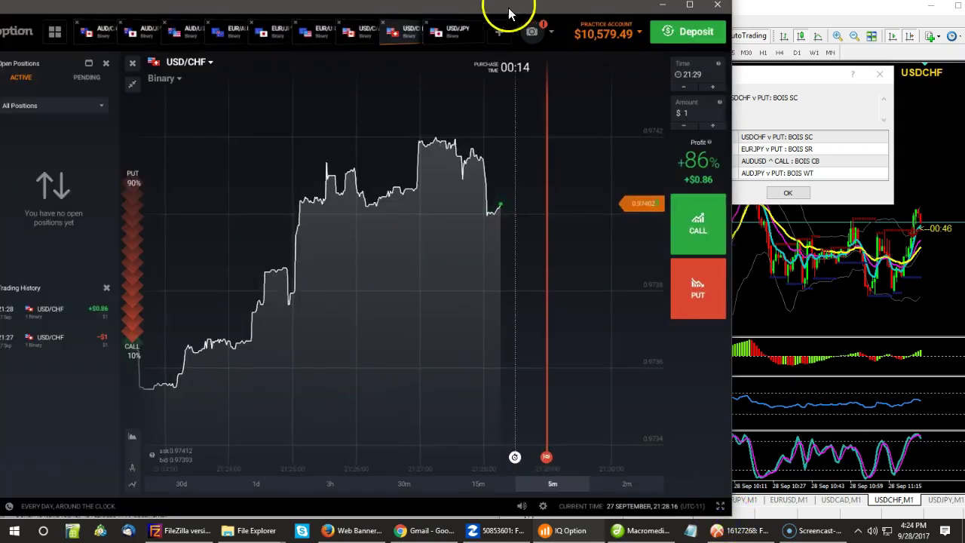